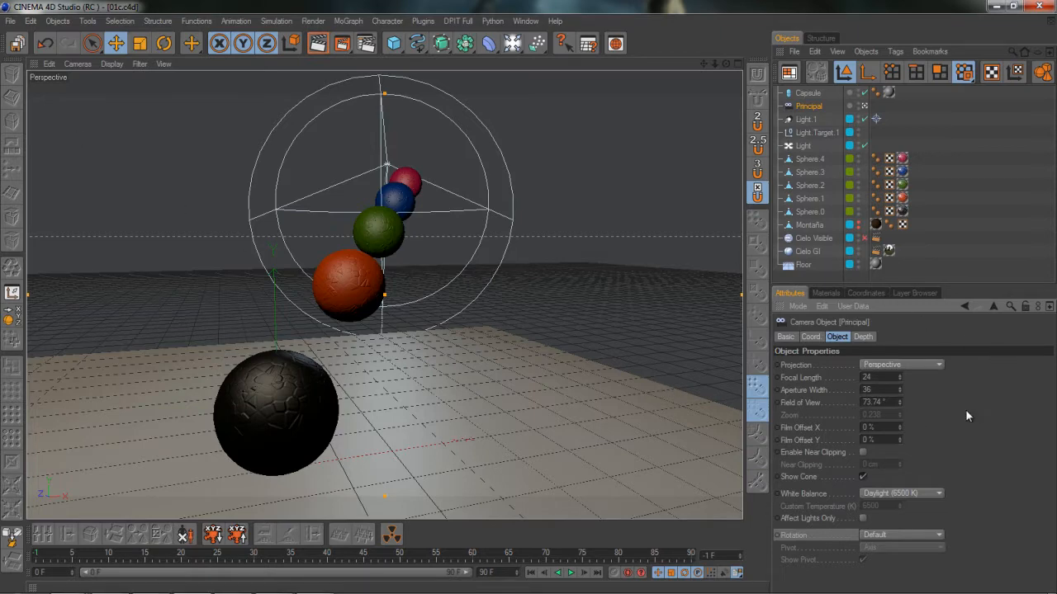
Review the Camera Rotation options in the input device preferences, keep Object selected, and close the preferences
key("ctrl+e")
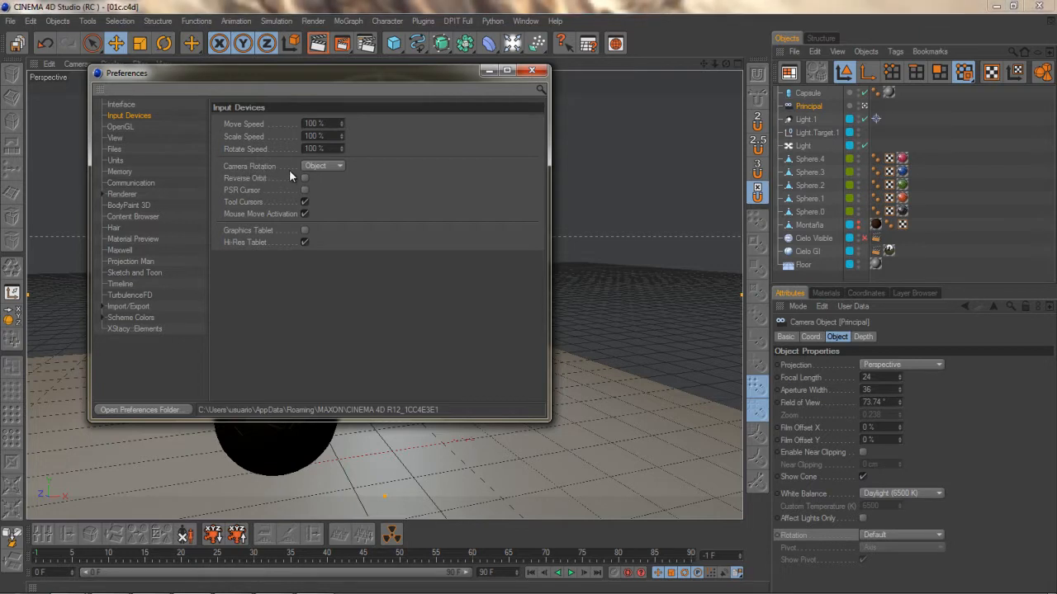
left_click(331, 167)
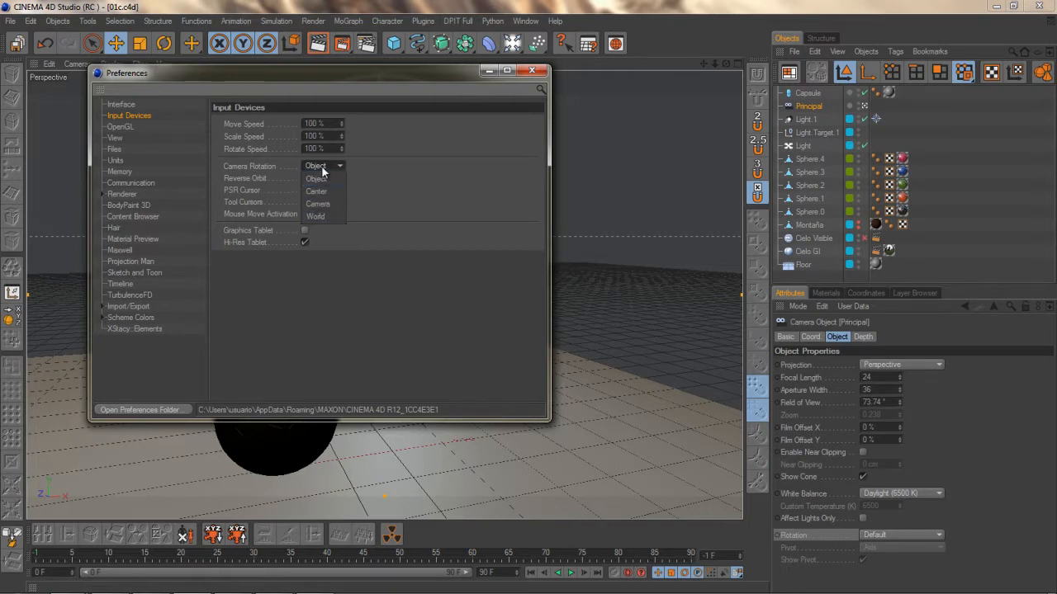
left_click(322, 169)
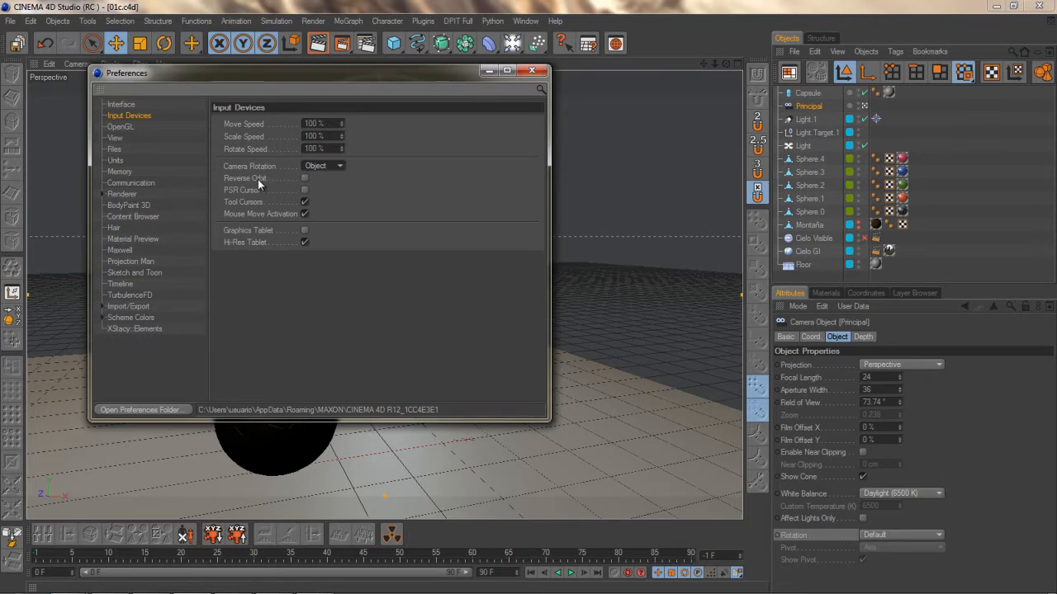
left_click(533, 71)
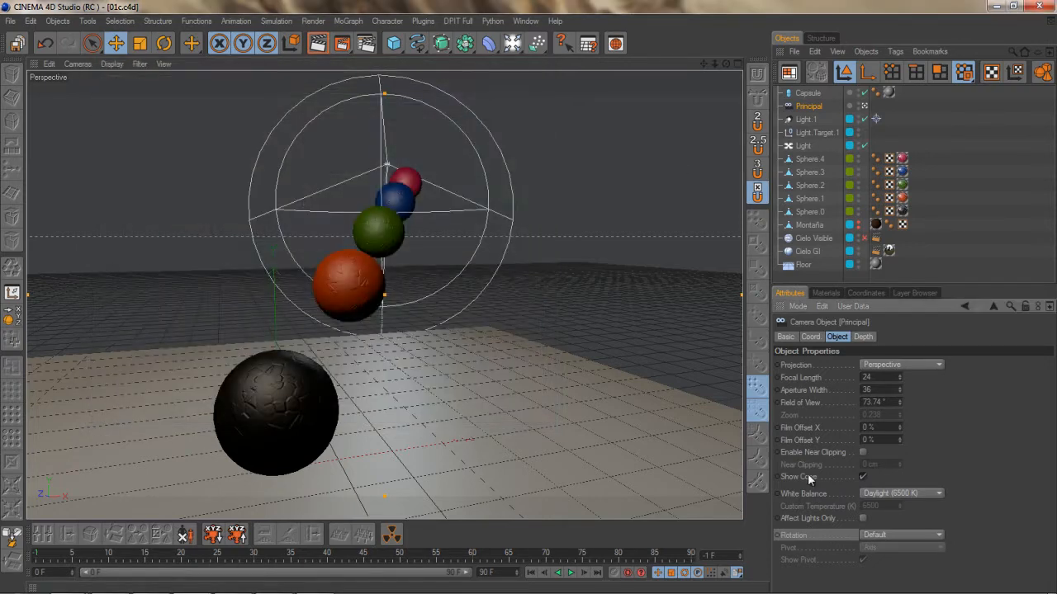
Try Position as the Principal camera's rotation mode and return the mode to Default
left_click(884, 533)
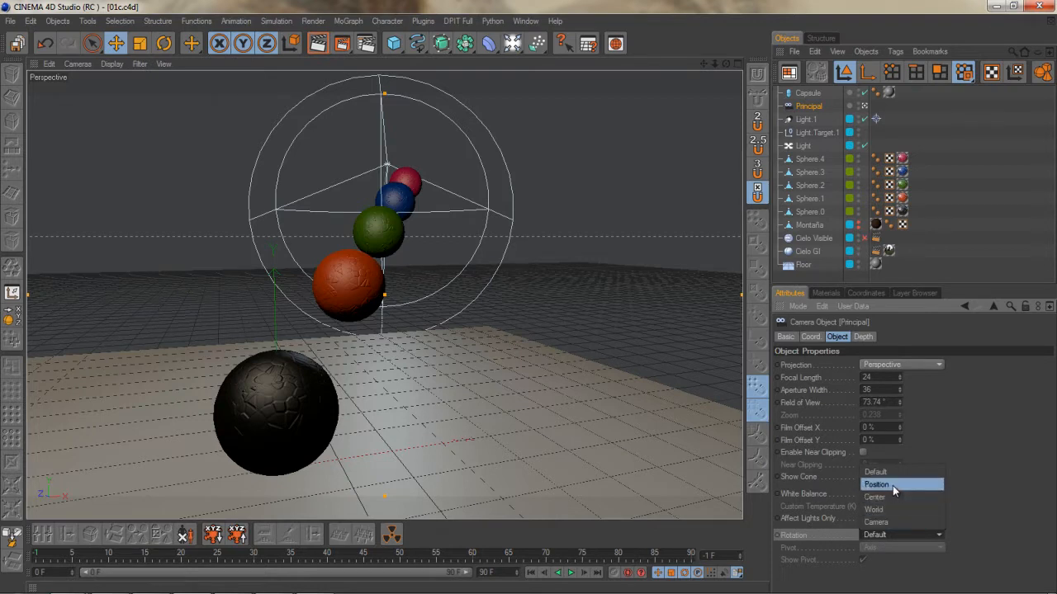
left_click(891, 485)
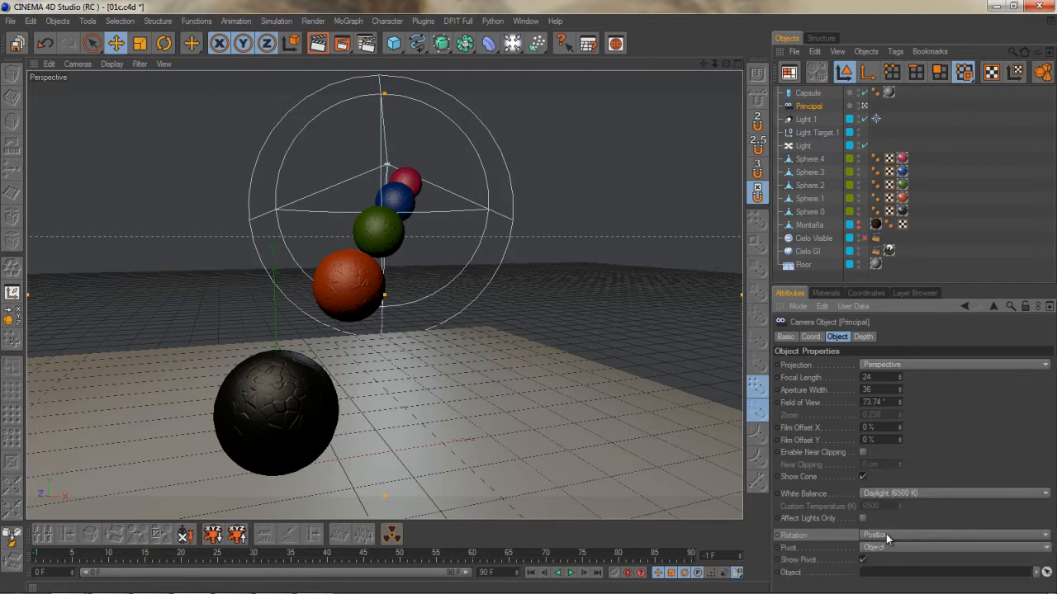
left_click(882, 473)
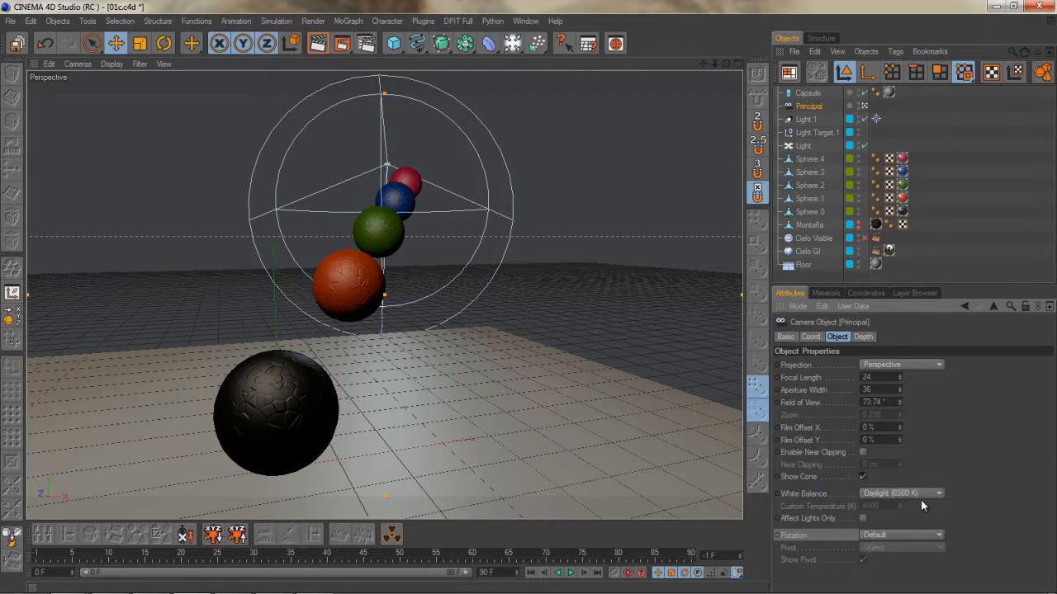
left_click(903, 533)
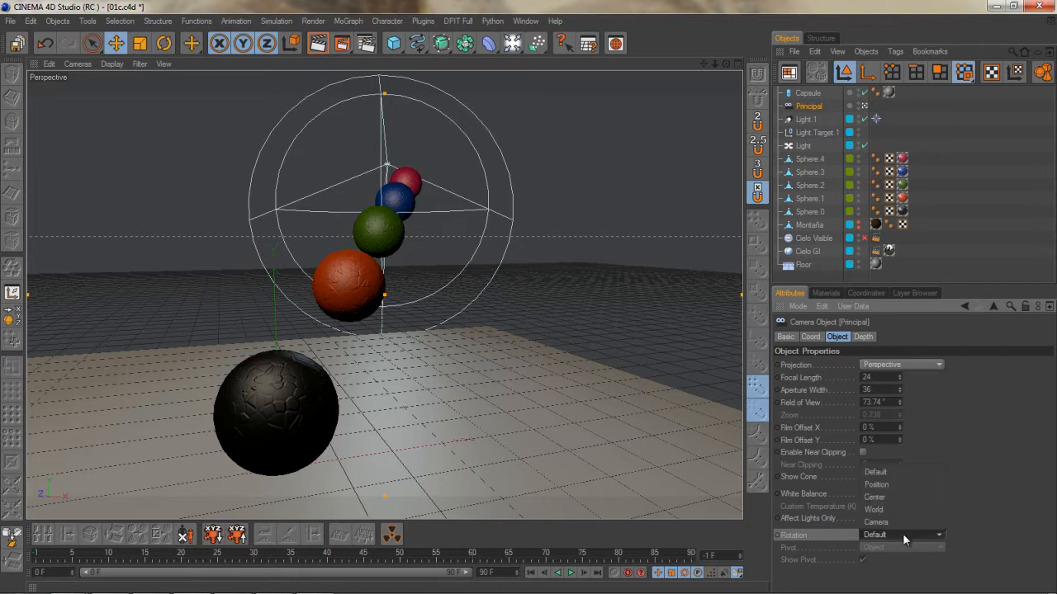
left_click(900, 474)
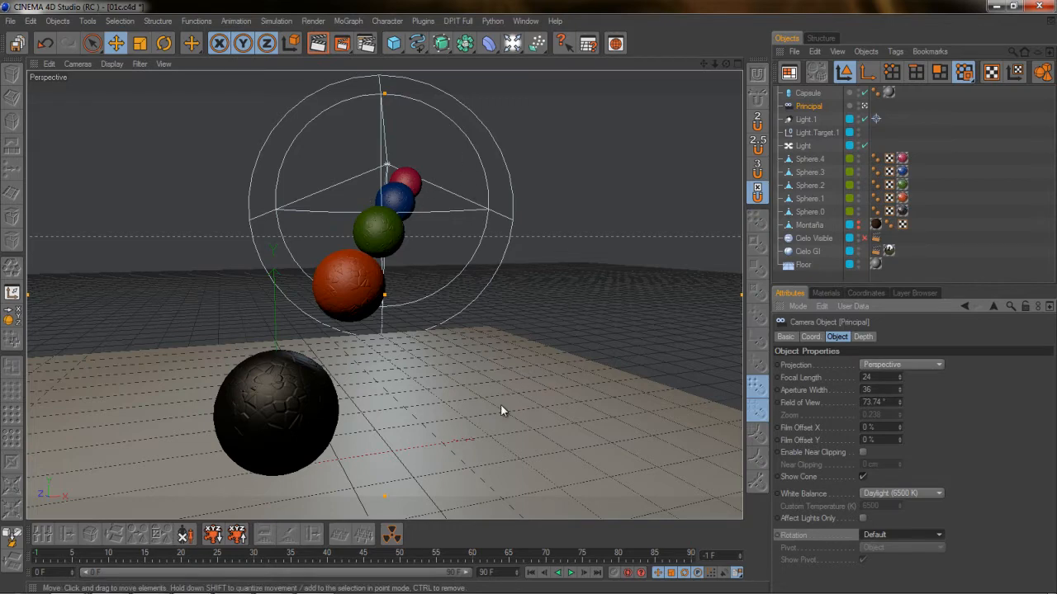
Test orbiting the scene with the camera's Default rotation mode and undo that view change
left_click_drag(463, 372, 529, 297, "alt")
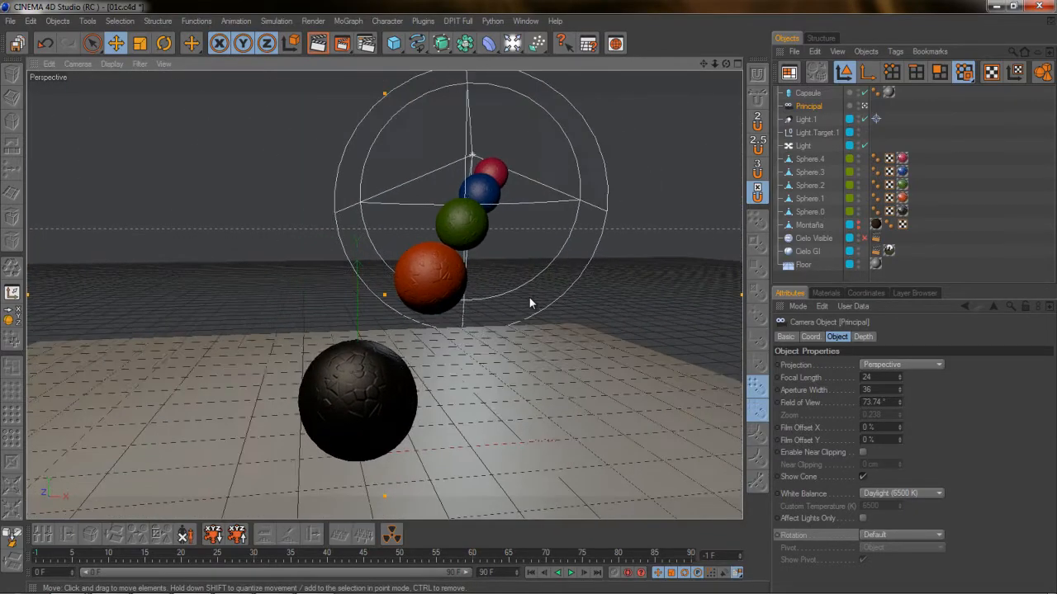
left_click(49, 65)
left_click(65, 83)
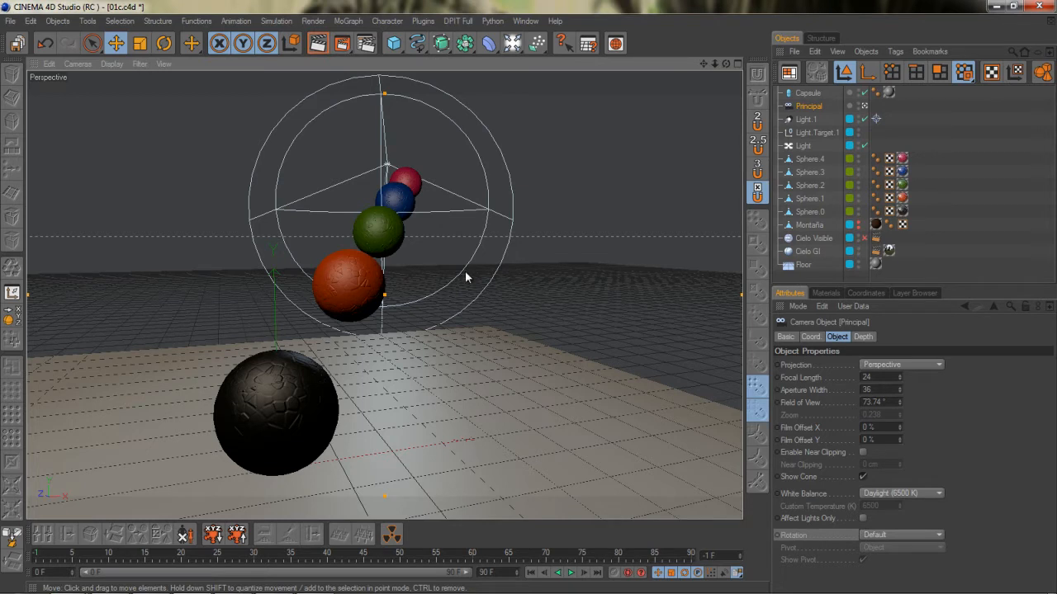
Test orbiting around the selected Sphere.4 and around a few points live-selected on its surface, finishing in model mode
left_click(414, 185)
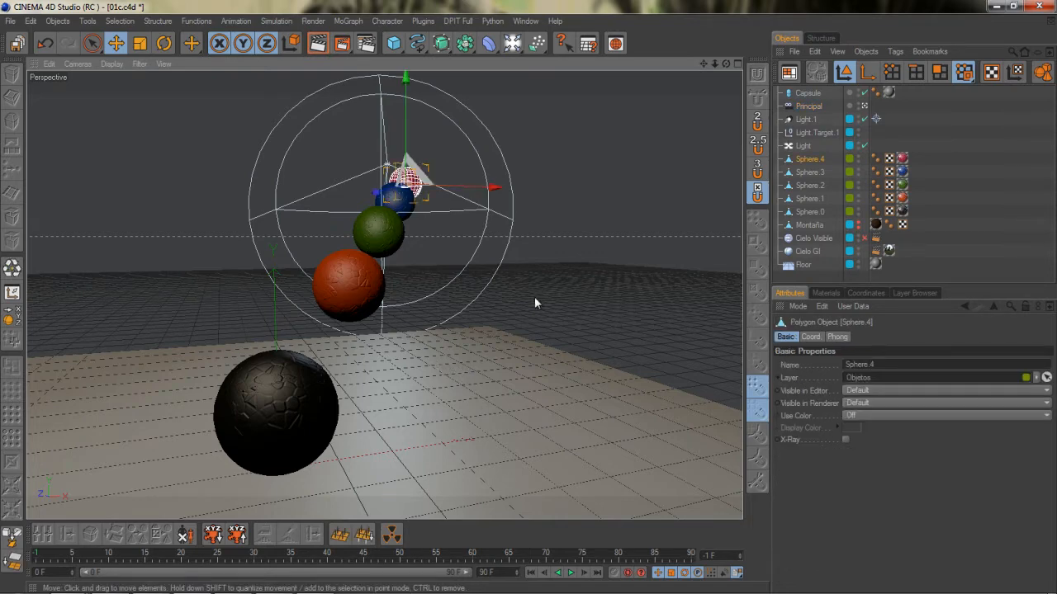
left_click_drag(534, 298, 314, 358, "alt")
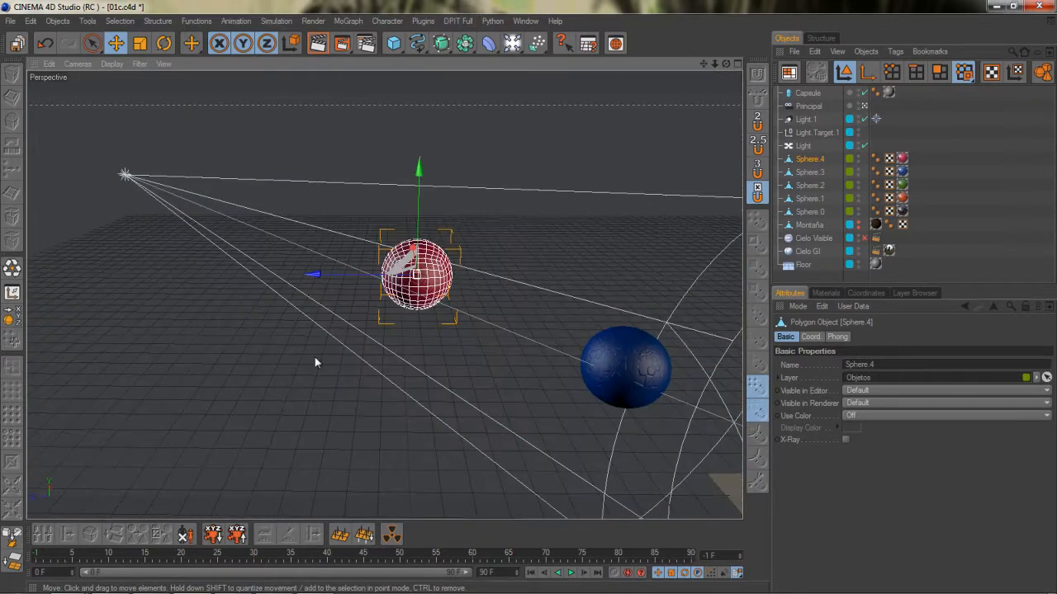
left_click(891, 72)
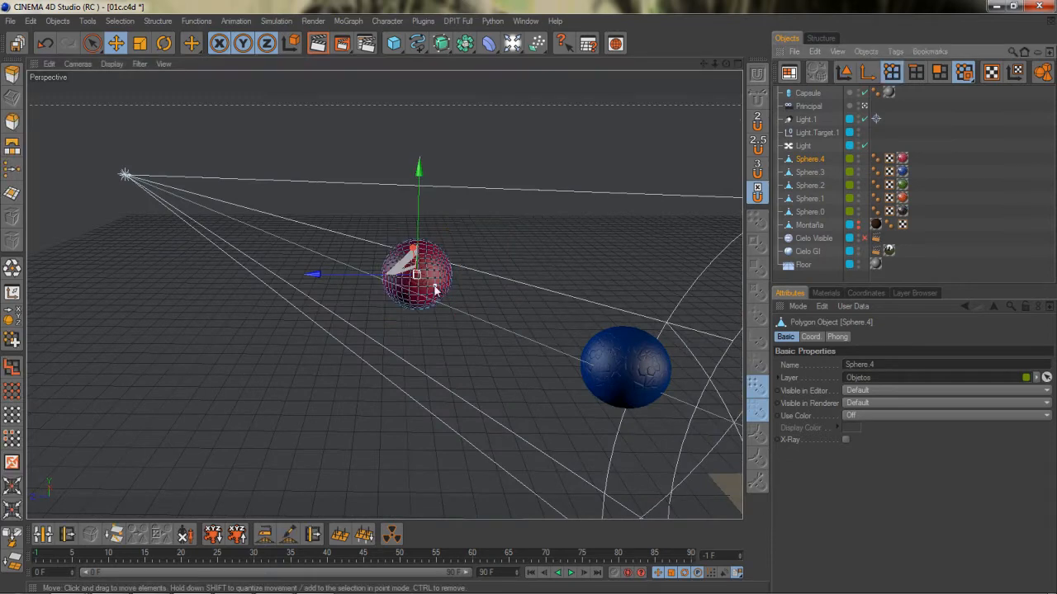
key("9")
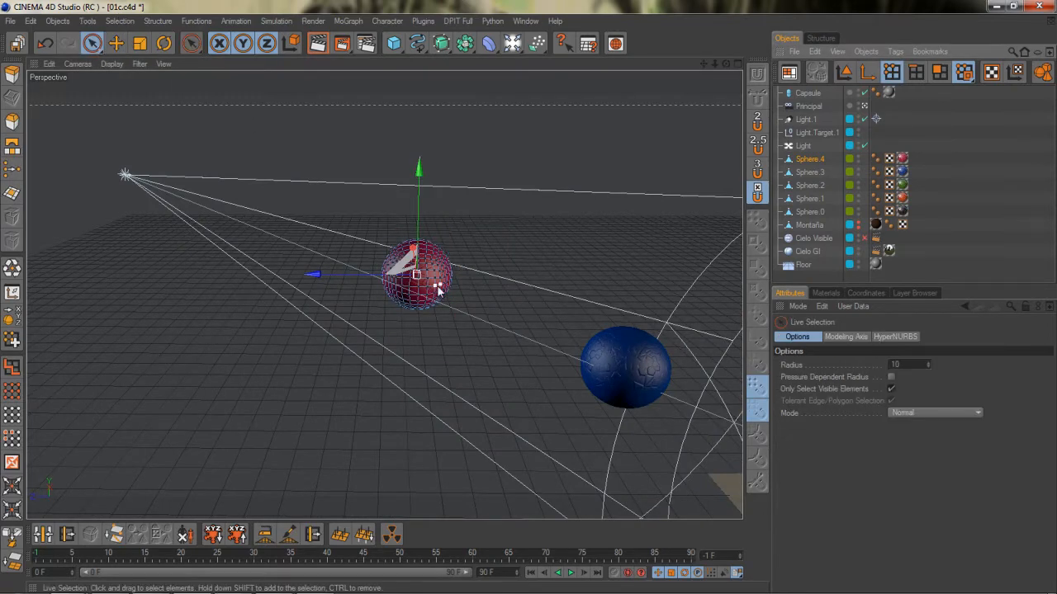
mouse_move(431, 282)
left_mouse_down()
mouse_move(546, 299)
mouse_move(349, 323)
mouse_move(545, 302)
mouse_move(501, 297)
mouse_move(538, 303)
mouse_move(378, 338)
left_mouse_up()
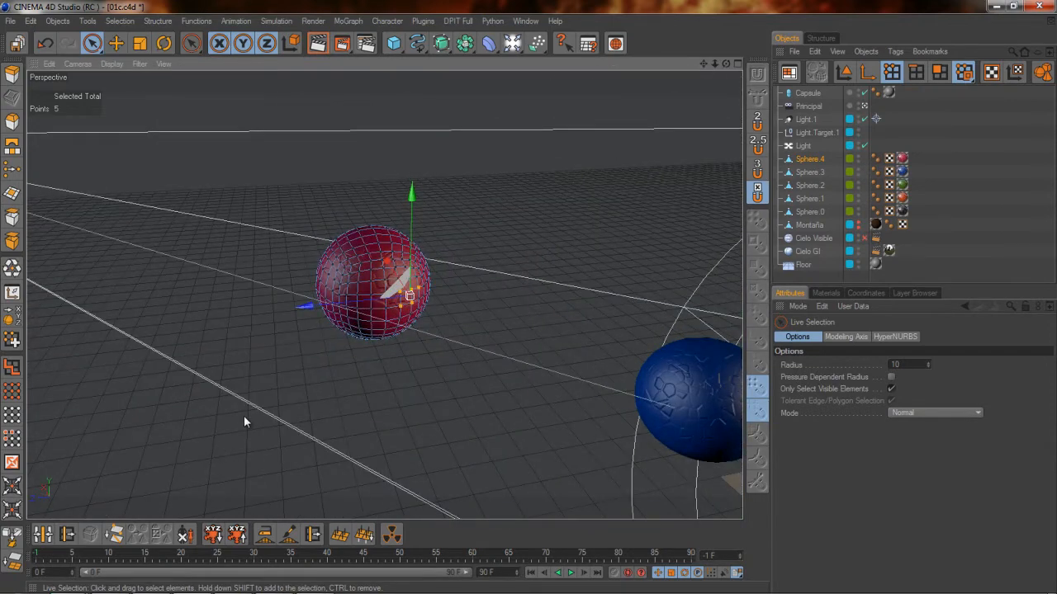
left_click(526, 208)
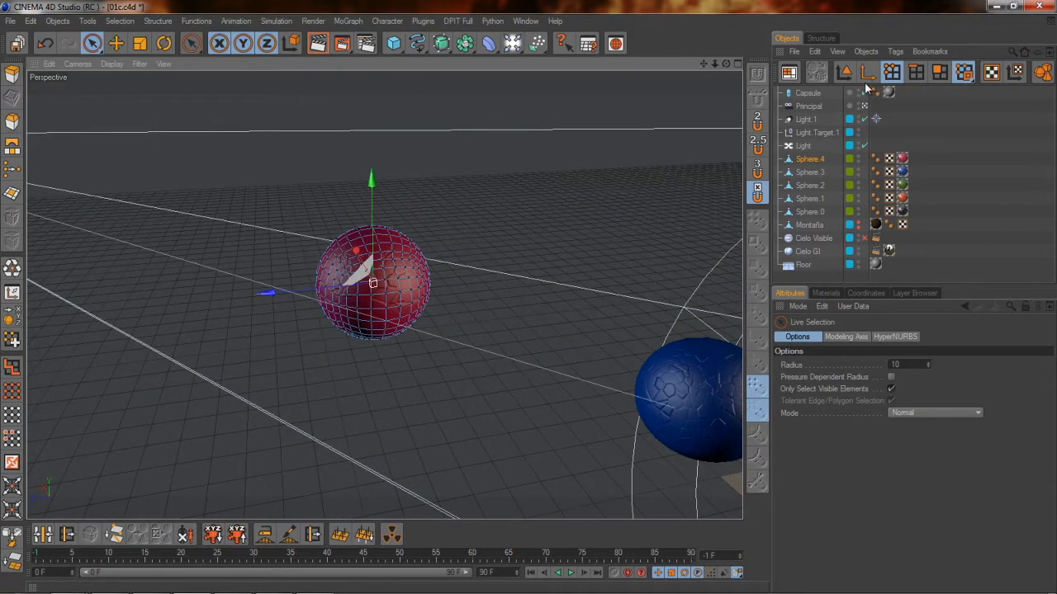
left_click(843, 73)
Undo the view changes until the camera is back at its original view of all the spheres
left_click(49, 65)
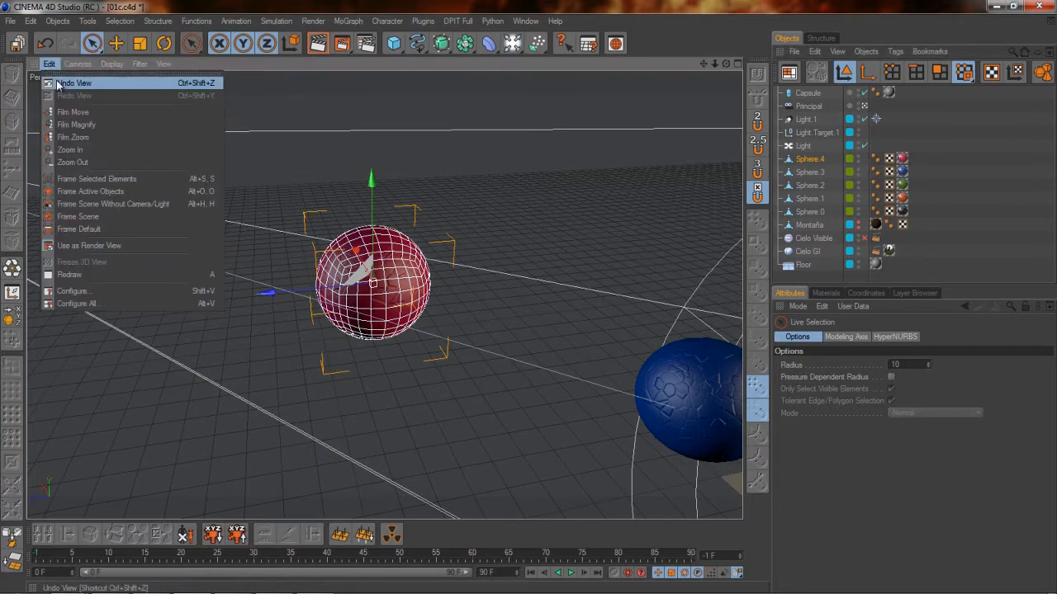
left_click(61, 85)
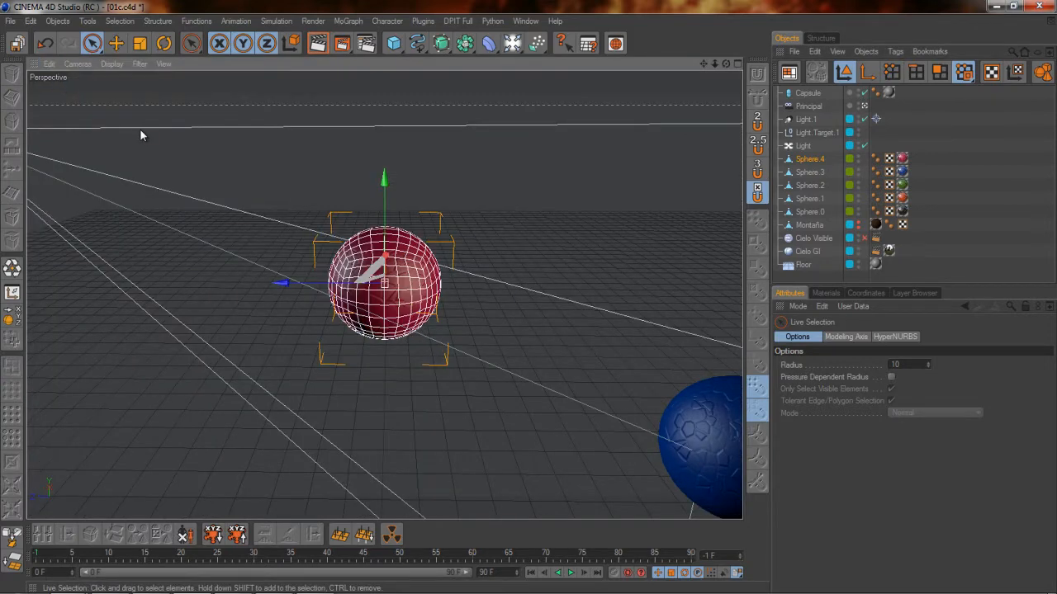
key("ctrl+shift+z")
key("ctrl+shift+z")
key("ctrl+shift+z")
key("ctrl+shift+z")
key("ctrl+shift+z")
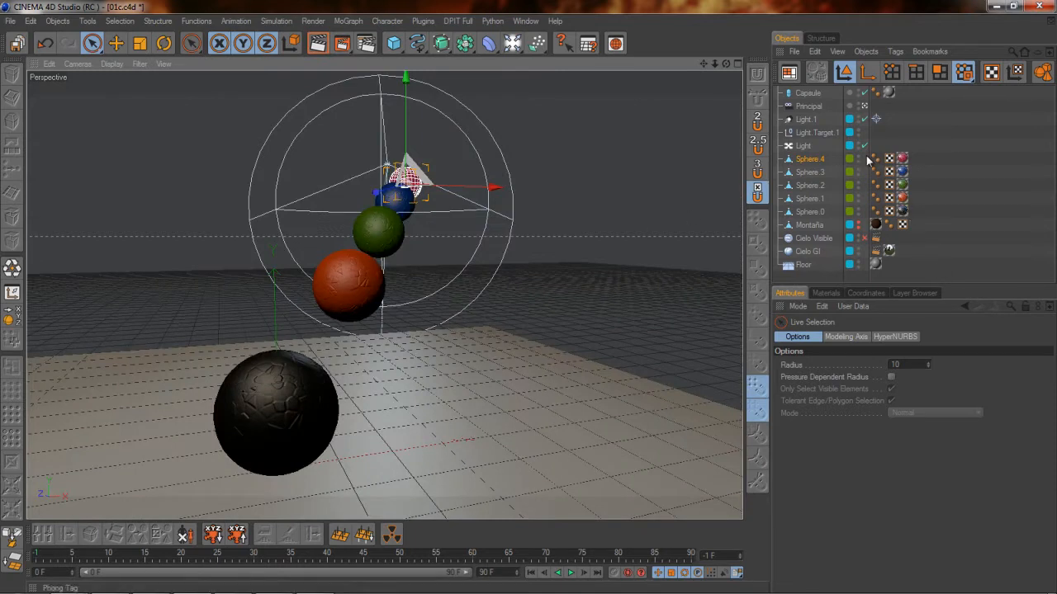
Set the Principal camera's rotation to Position with an Object pivot, and assign Sphere.4 as the pivot object
left_click(806, 106)
left_click(896, 535)
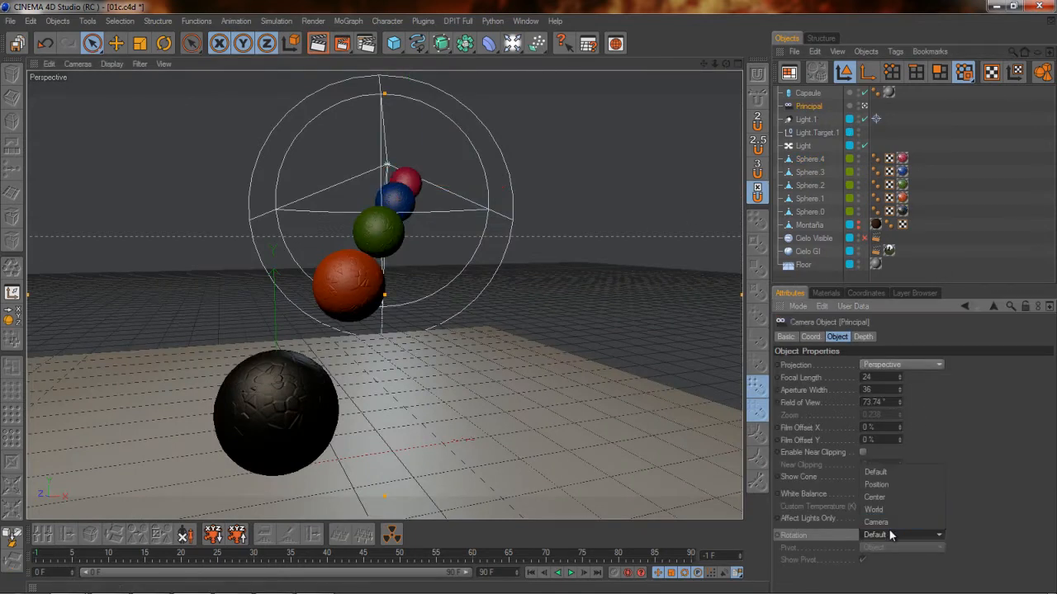
left_click(888, 486)
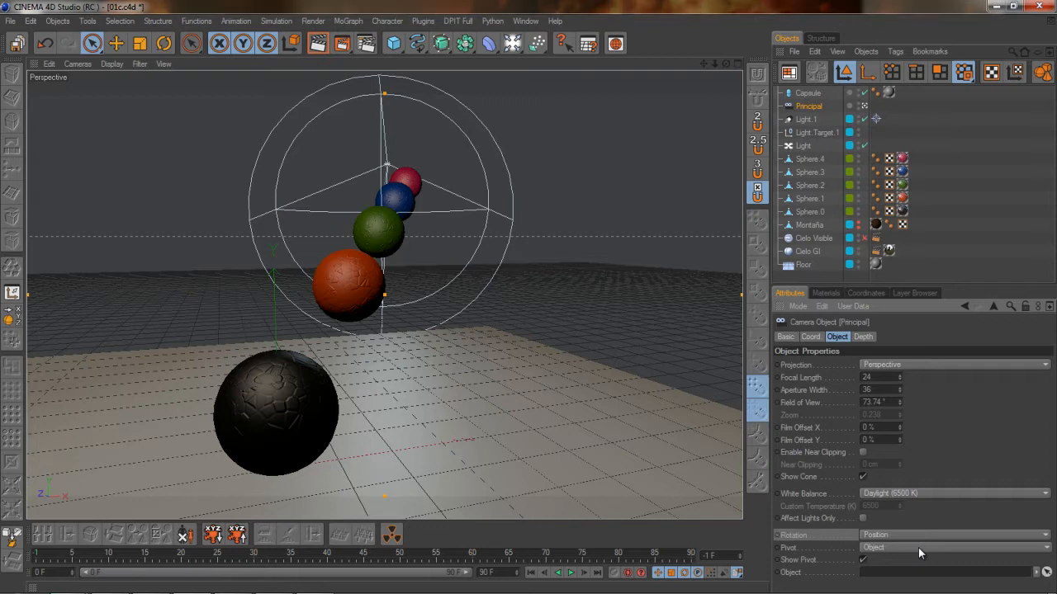
left_click(876, 550)
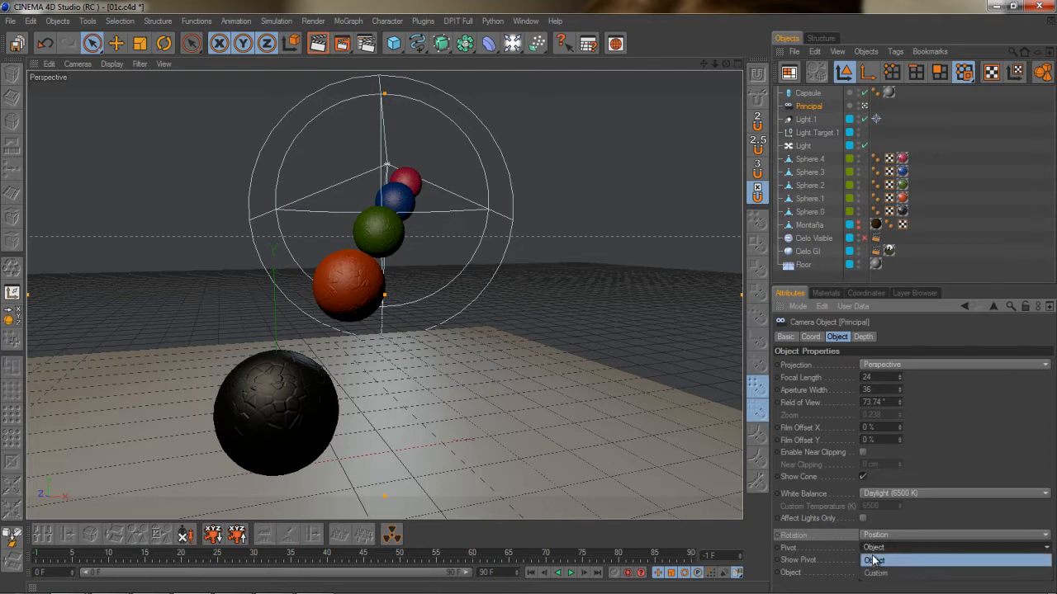
left_click(874, 561)
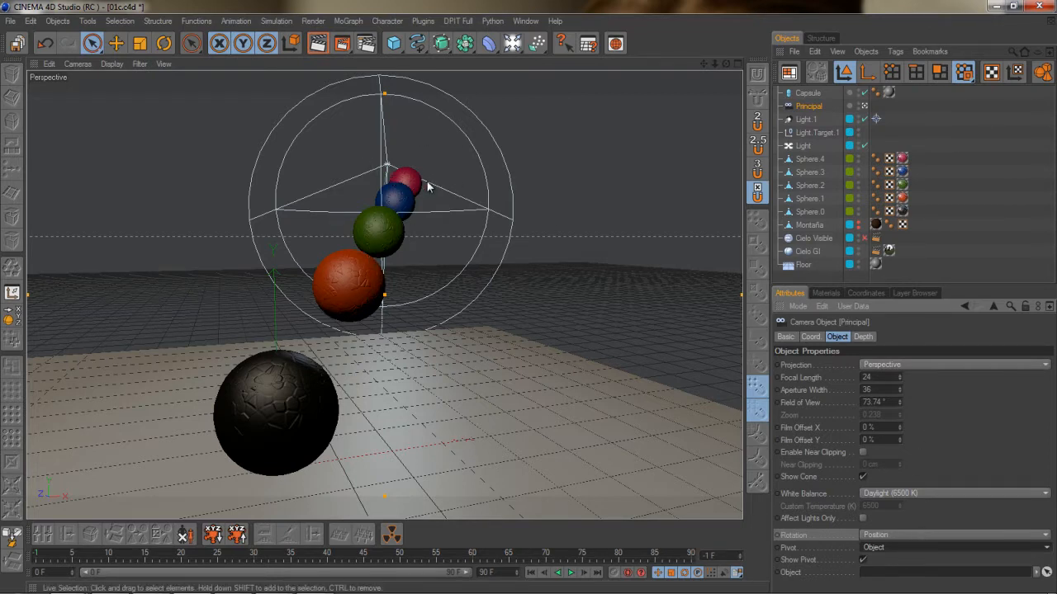
left_click_drag(809, 158, 933, 573)
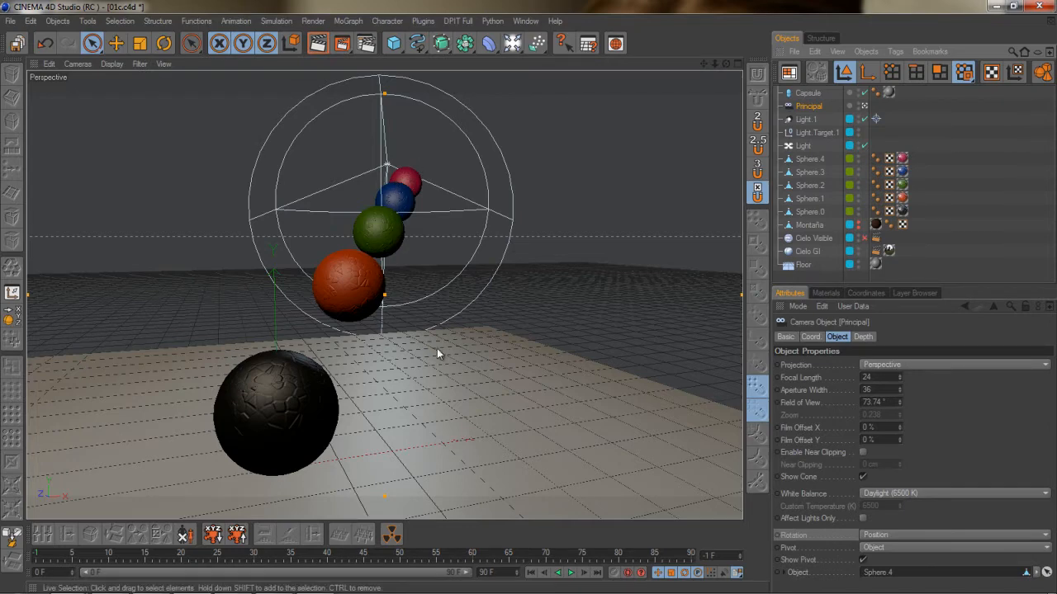
Test orbiting the camera around its Sphere.4 pivot and restore the original view
left_click_drag(375, 350, 344, 268, "alt")
left_click(50, 63)
left_click(65, 83)
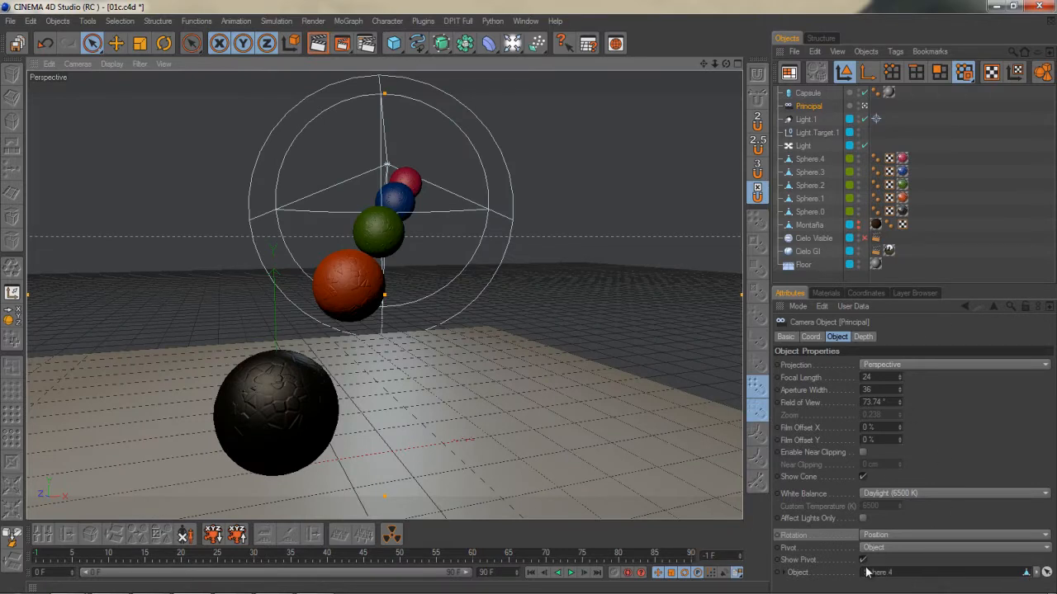
Select the green Sphere.2 and orbit, pan and zoom the view to examine how the camera rotates around Sphere.4
left_click(373, 228)
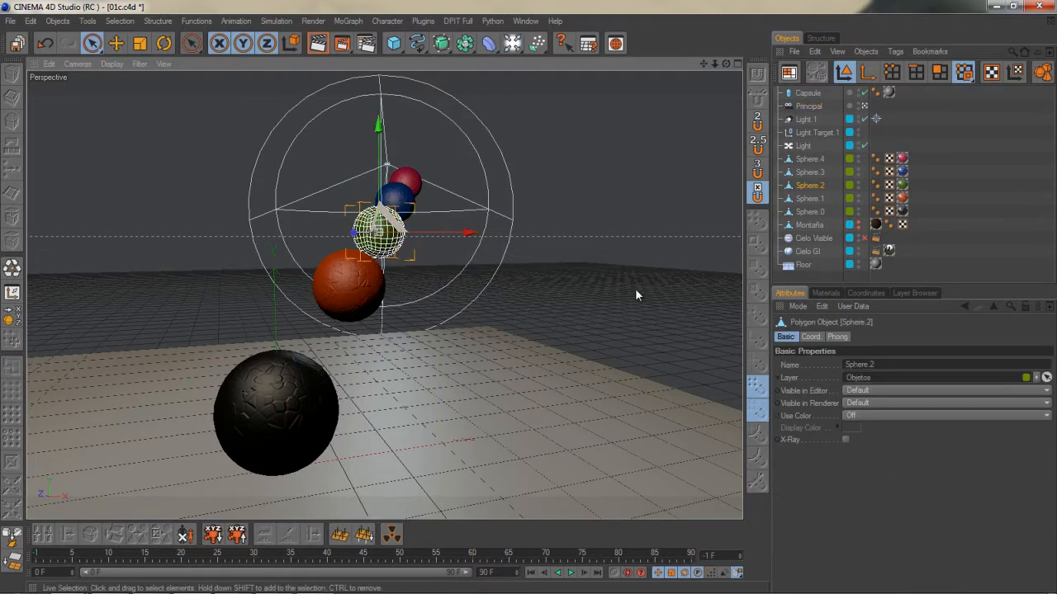
left_click_drag(432, 336, 532, 295, "alt")
right_click_drag(532, 294, 417, 336, "alt")
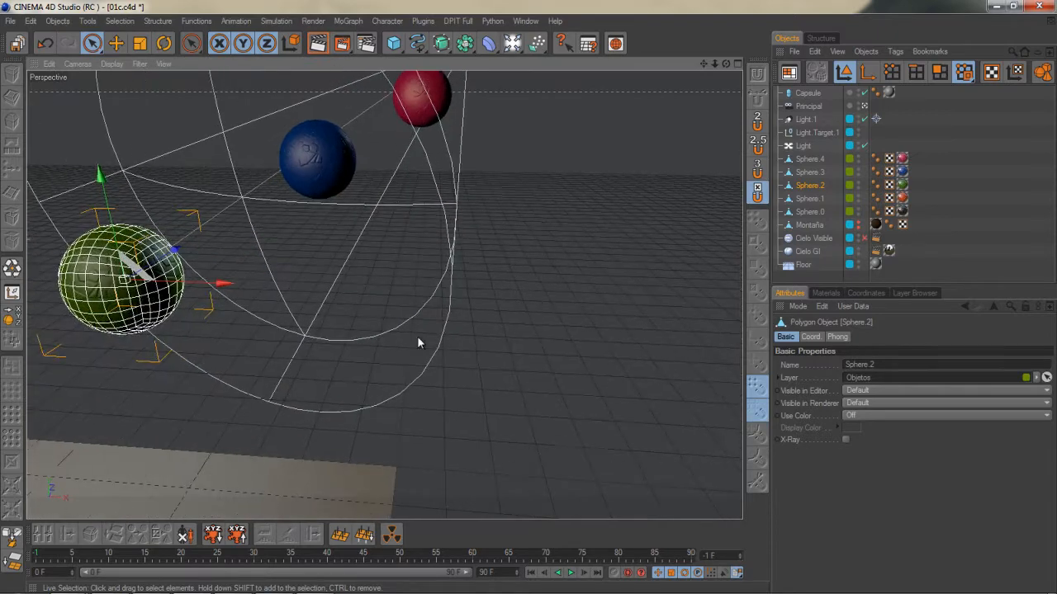
mouse_move(417, 336)
middle_mouse_down("alt")
mouse_move(527, 298)
mouse_move(425, 341)
middle_mouse_up("alt")
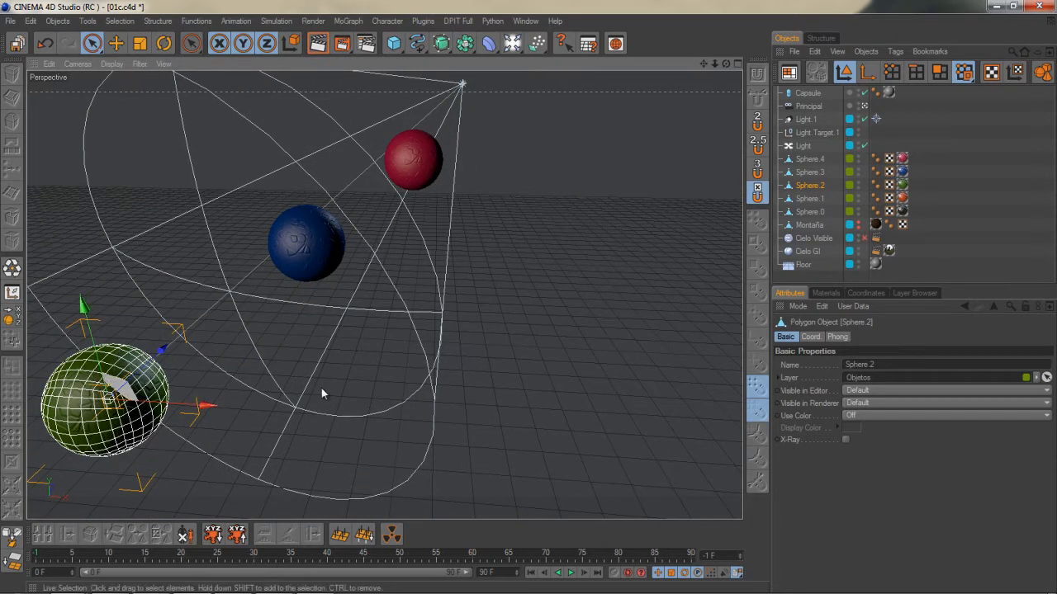
middle_click_drag(455, 266, 529, 298, "alt")
left_click_drag(528, 298, 422, 292, "alt")
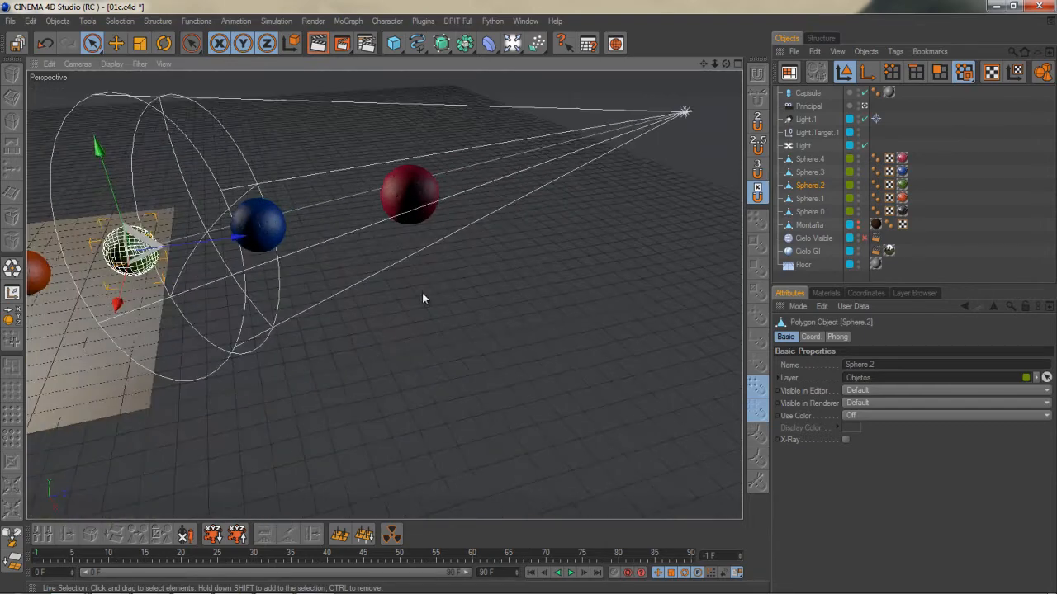
right_click_drag(422, 293, 533, 296, "alt")
left_click_drag(532, 296, 526, 307, "alt")
middle_click_drag(526, 306, 419, 292, "alt")
right_click_drag(420, 291, 535, 299, "alt")
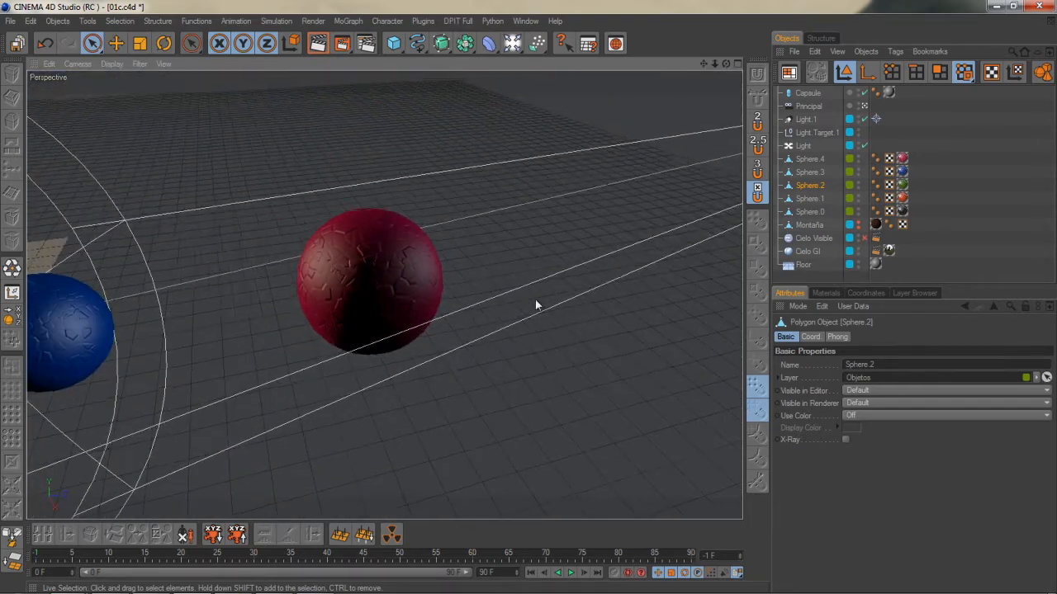
mouse_move(535, 299)
left_mouse_down("alt")
mouse_move(572, 296)
mouse_move(517, 300)
mouse_move(532, 295)
left_mouse_up("alt")
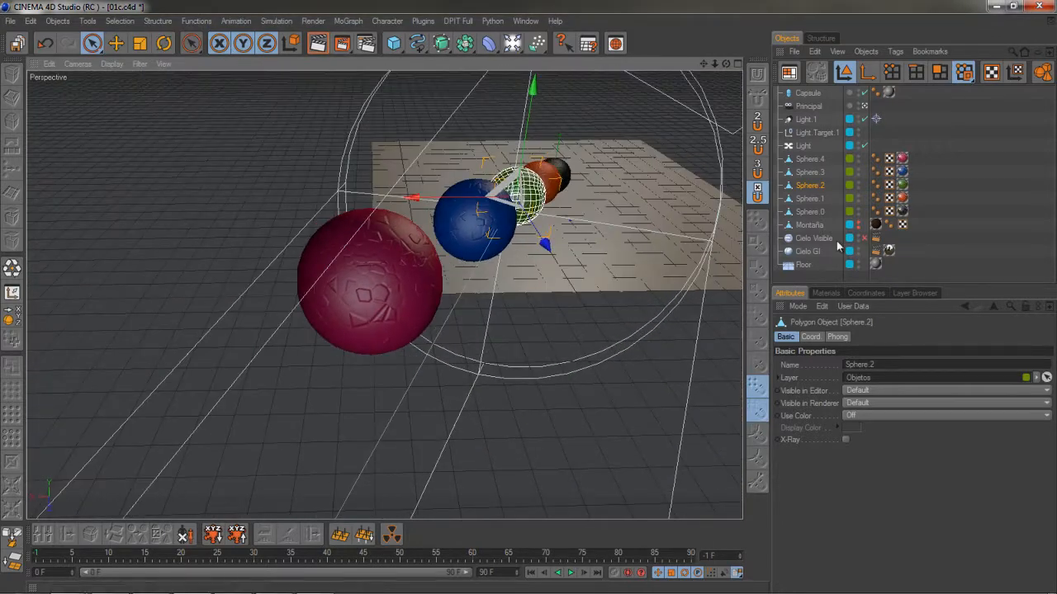
Select the Principal camera, orbit the view around its pivot, and undo the view changes back to the original view of all the spheres
left_click(808, 107)
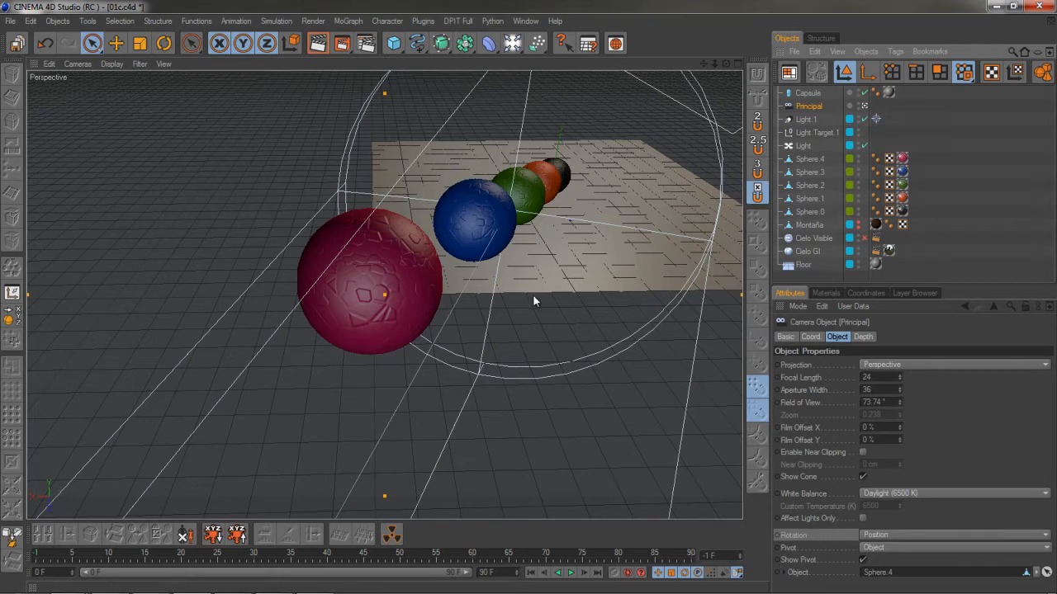
mouse_move(532, 298)
left_mouse_down("alt")
mouse_move(523, 296)
mouse_move(542, 300)
mouse_move(517, 299)
mouse_move(550, 300)
mouse_move(528, 302)
left_mouse_up("alt")
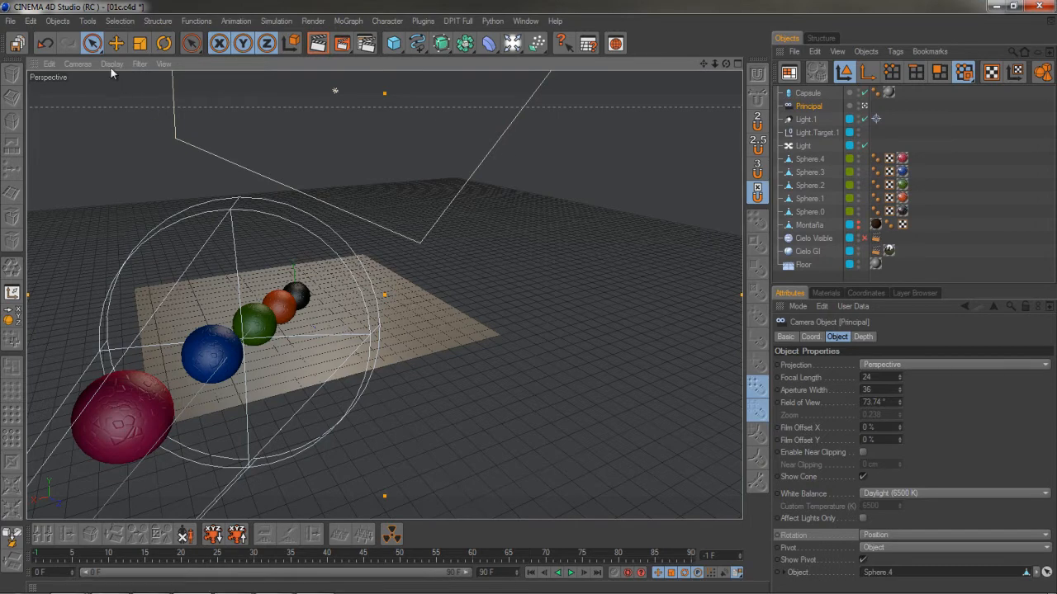
left_click(54, 64)
left_click(65, 84)
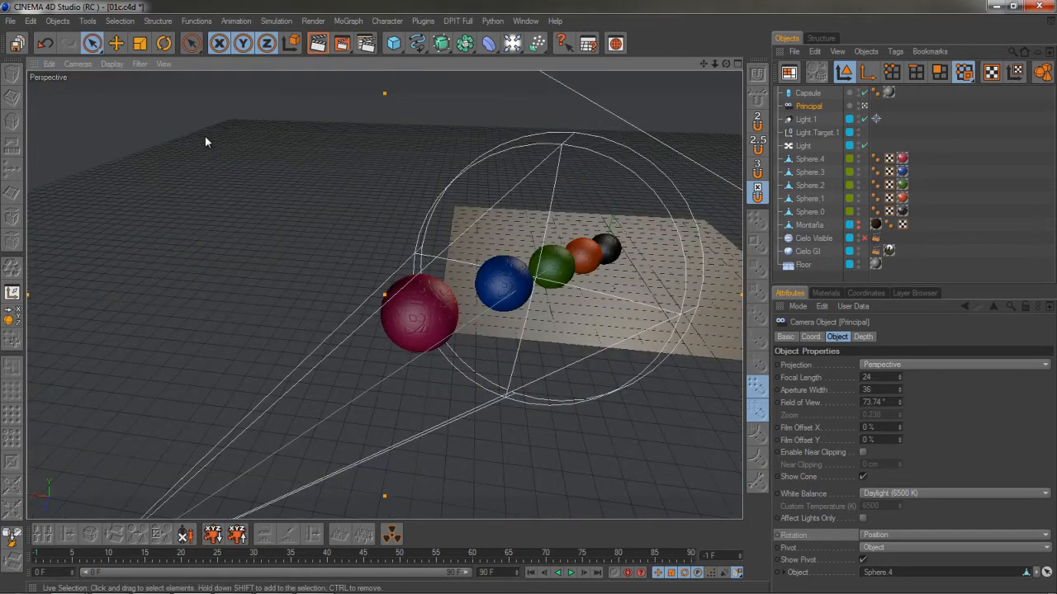
key("ctrl+shift+z")
key("ctrl+shift+z")
key("ctrl+shift+z")
key("ctrl+shift+z")
key("ctrl+shift+z")
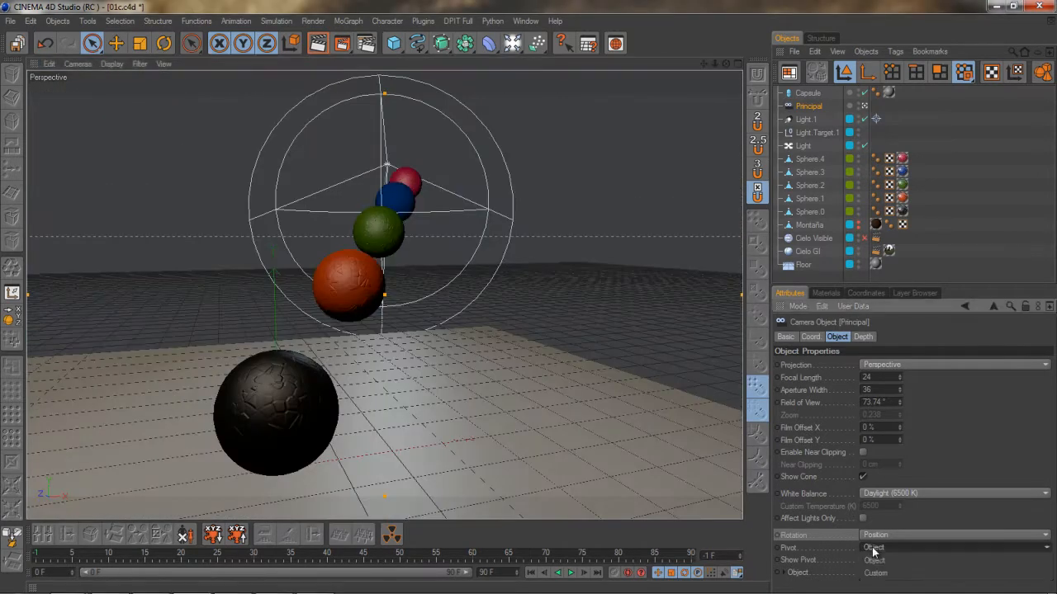
Set the Principal camera's pivot to Custom with a pivot position of 200, 400 and 200 cm
left_click(874, 549)
left_click(884, 573)
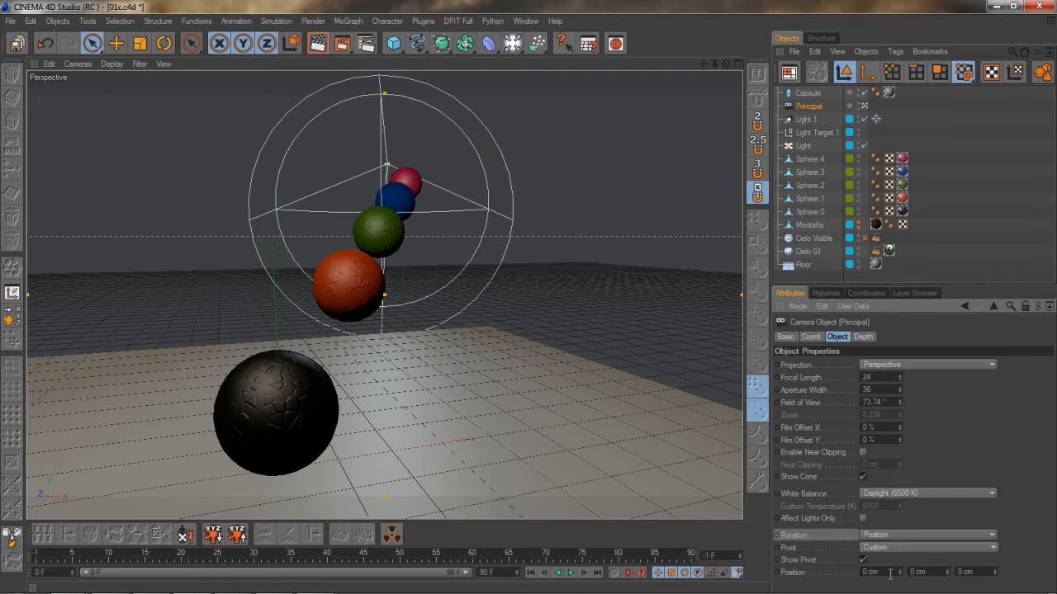
left_click(891, 573)
type("2")
key("Tab")
type("400")
key("Tab")
type("20")
key("Return")
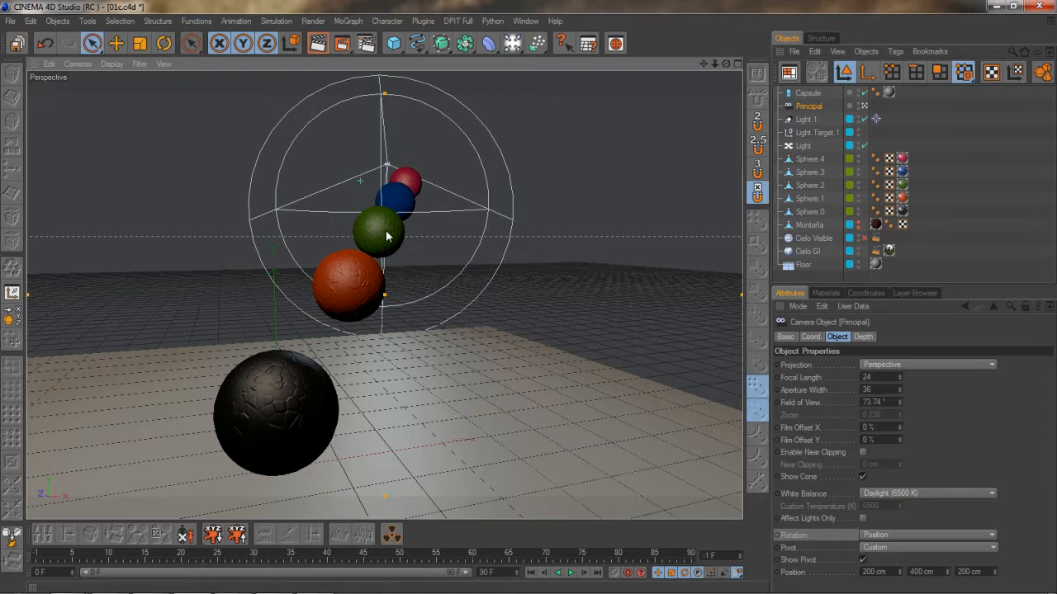
Select the blue Sphere.3 and orbit the view to examine how the camera rotates around the custom pivot position
left_click(401, 198)
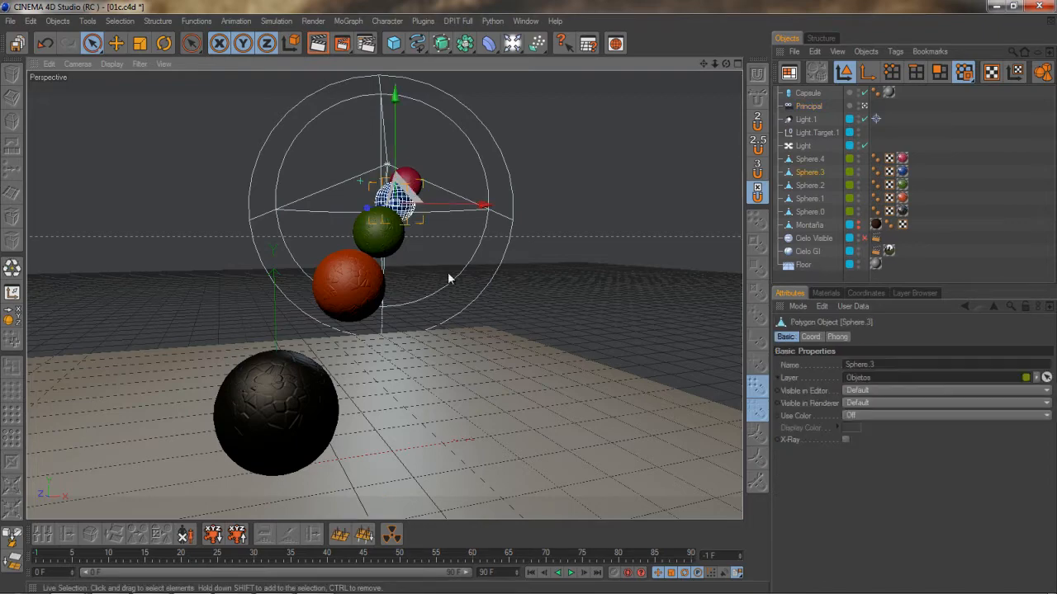
left_click_drag(412, 360, 527, 296, "alt")
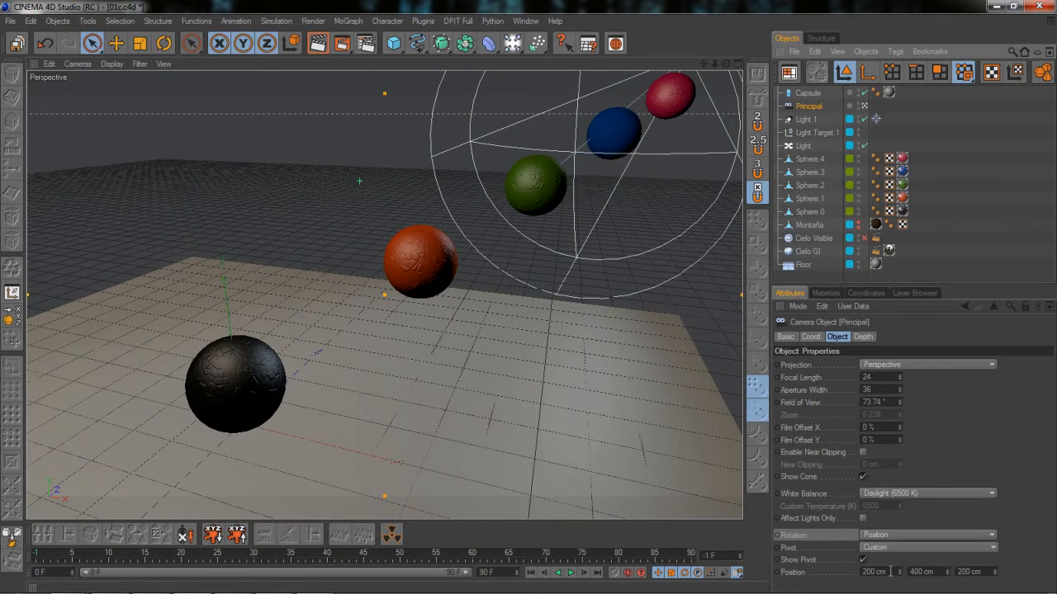
left_click_drag(522, 423, 534, 304, "alt")
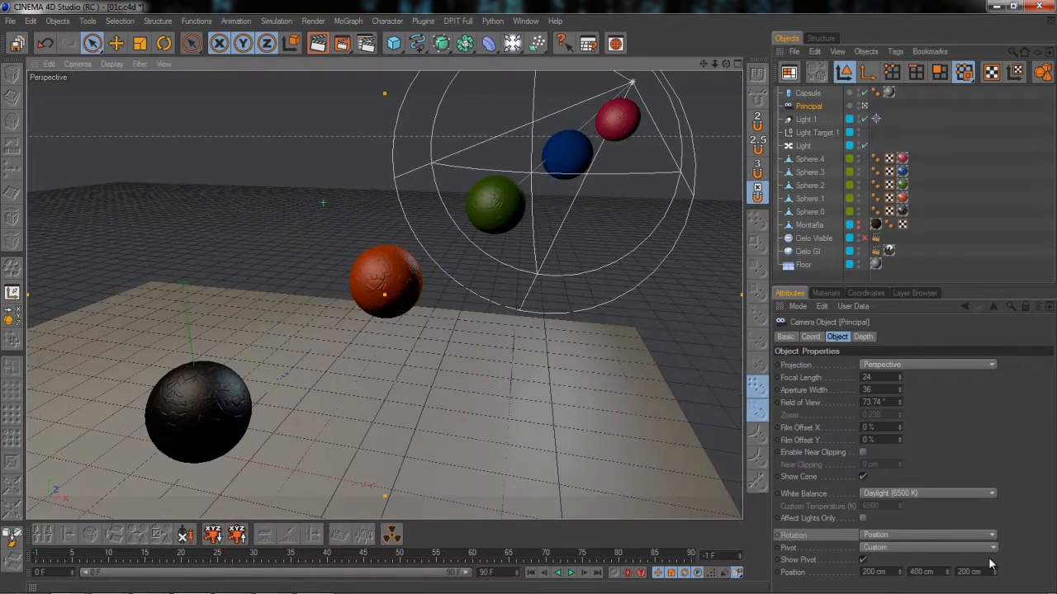
Set the camera's pivot back to Object, and test orbiting with the blue Sphere.3 selected
left_click(880, 548)
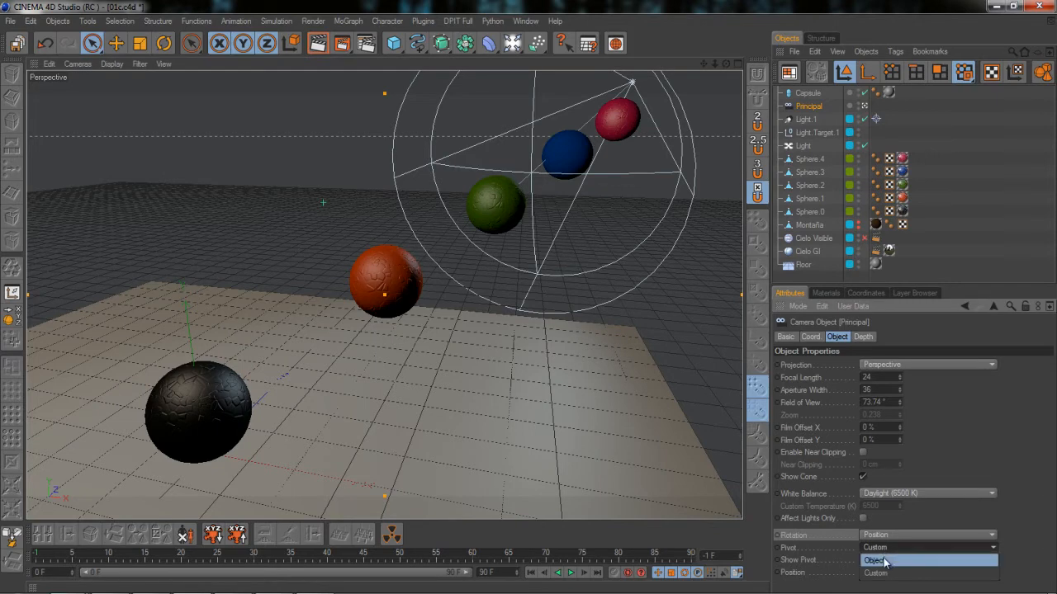
left_click(880, 562)
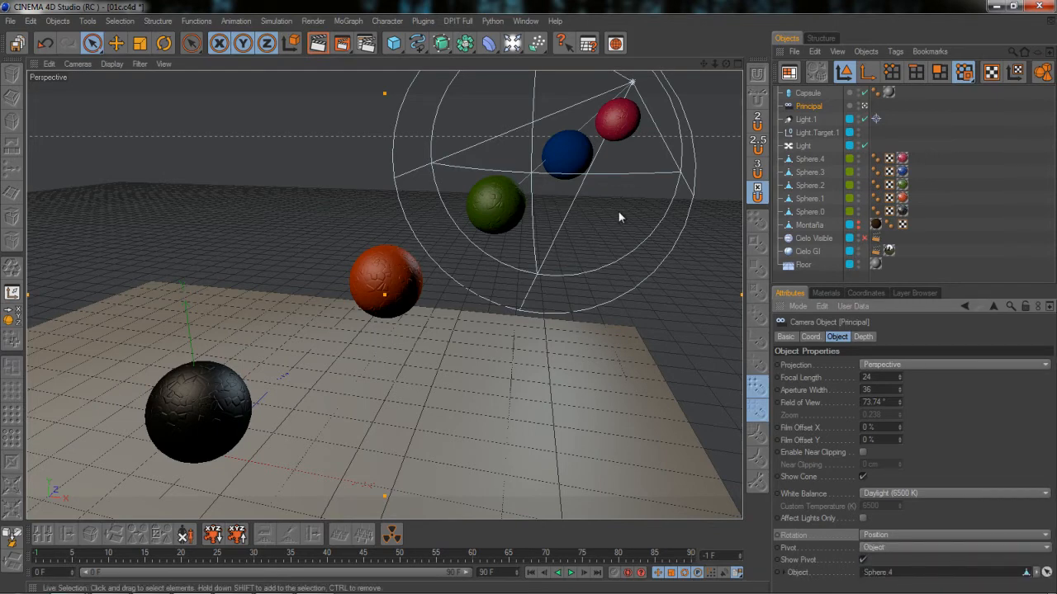
left_click(568, 147)
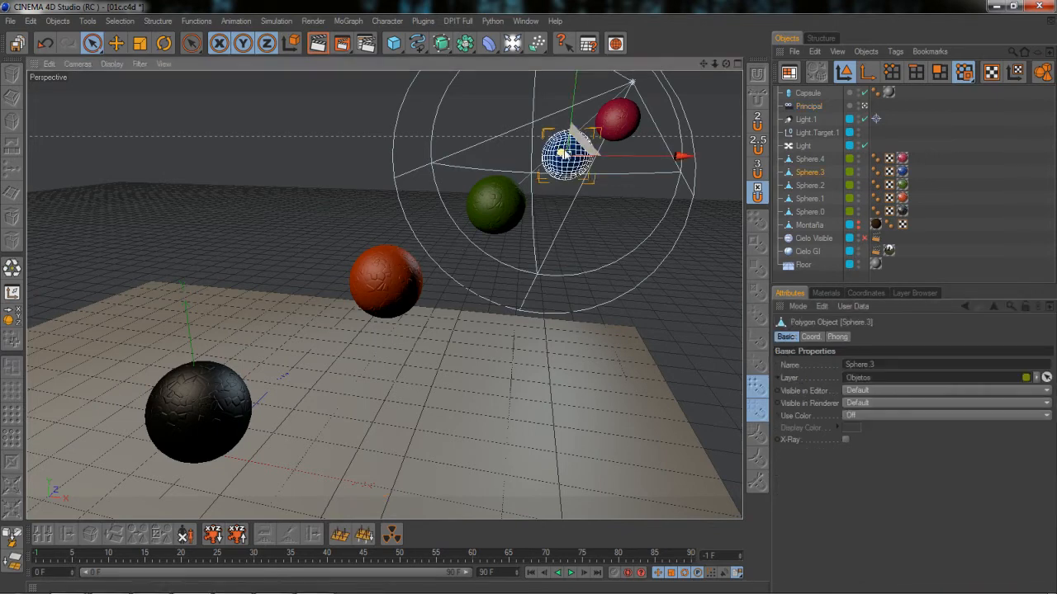
left_click_drag(345, 312, 522, 299, "alt")
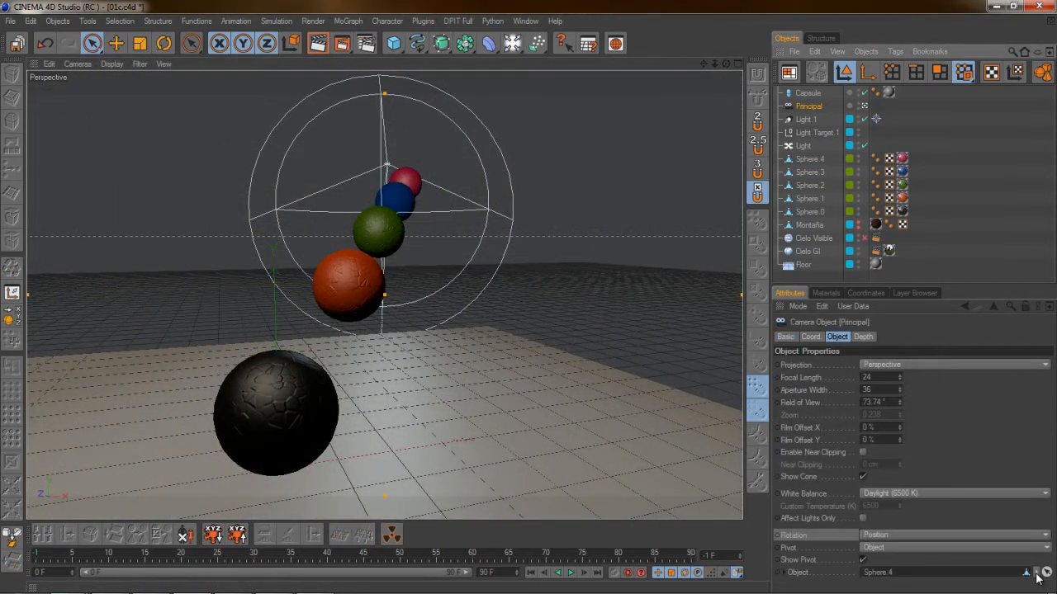
Clear the Principal camera's assigned pivot object and set its rotation to Center
left_click(1037, 575)
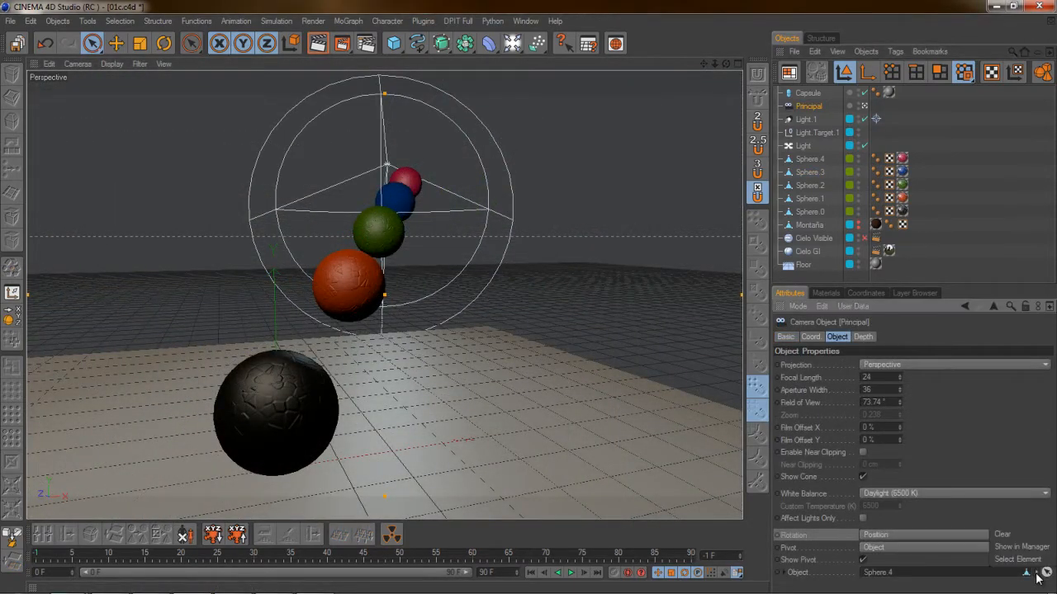
left_click(1003, 535)
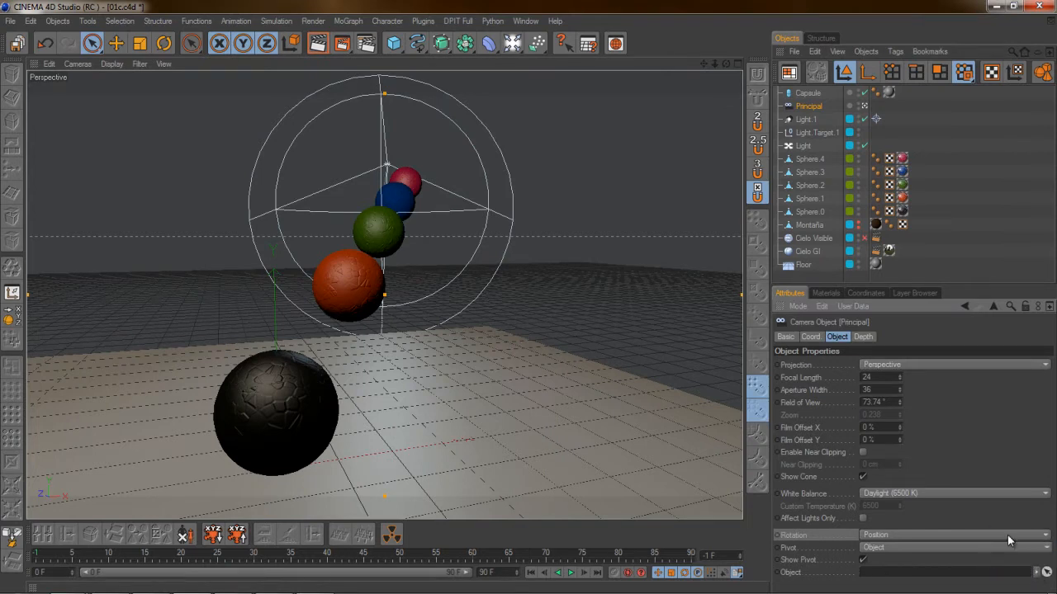
left_click(882, 535)
left_click(884, 499)
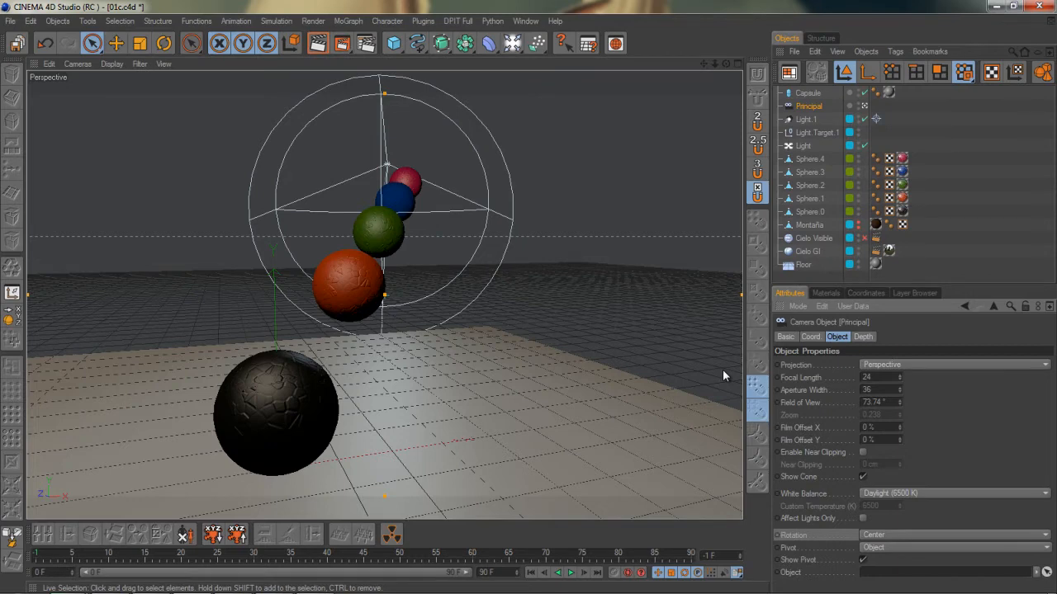
Deselect the camera, and orbit and zoom the view to examine how Center rotation behaves without a pivot object
left_click_drag(488, 321, 529, 296, "alt")
left_click(925, 130)
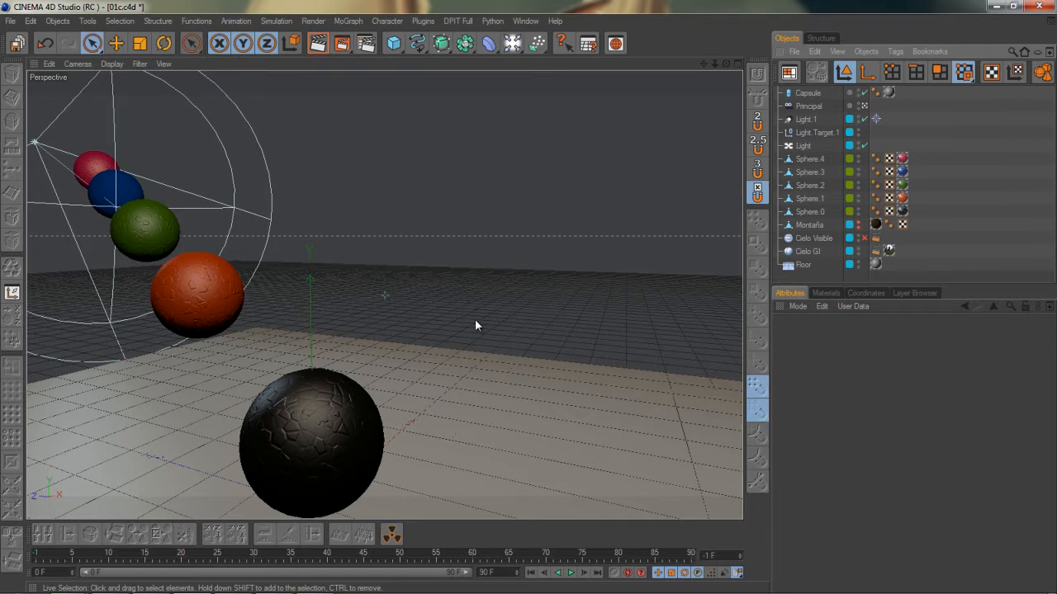
left_click_drag(477, 325, 526, 302, "alt")
left_click_drag(461, 335, 533, 302, "alt")
right_click_drag(369, 295, 568, 299, "alt")
left_click_drag(347, 374, 495, 342, "alt")
right_click_drag(494, 343, 463, 306, "alt")
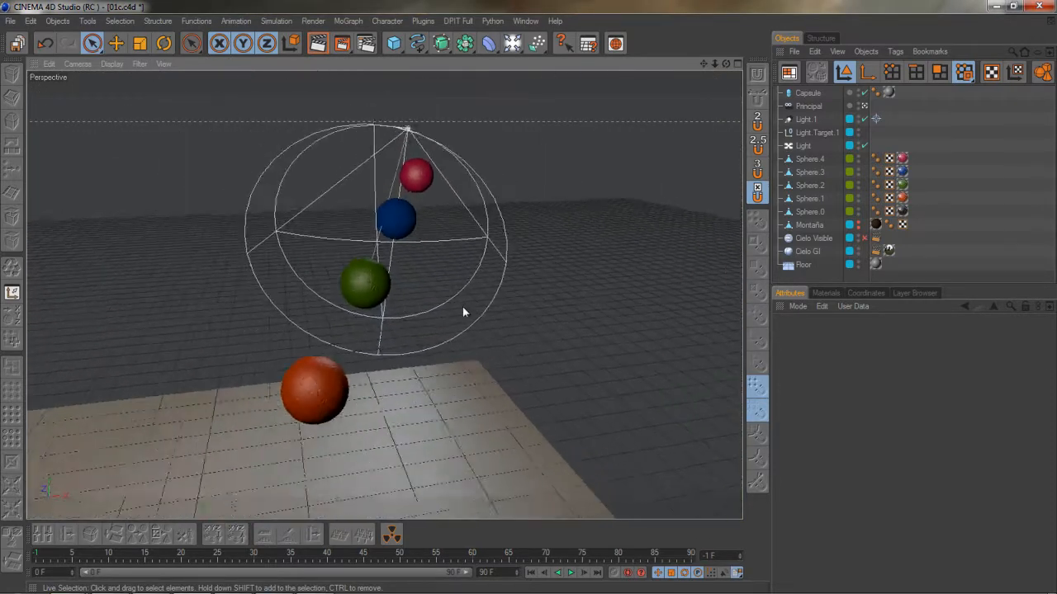
Review the Principal camera's pivot options under Center rotation and keep Object
left_click(814, 105)
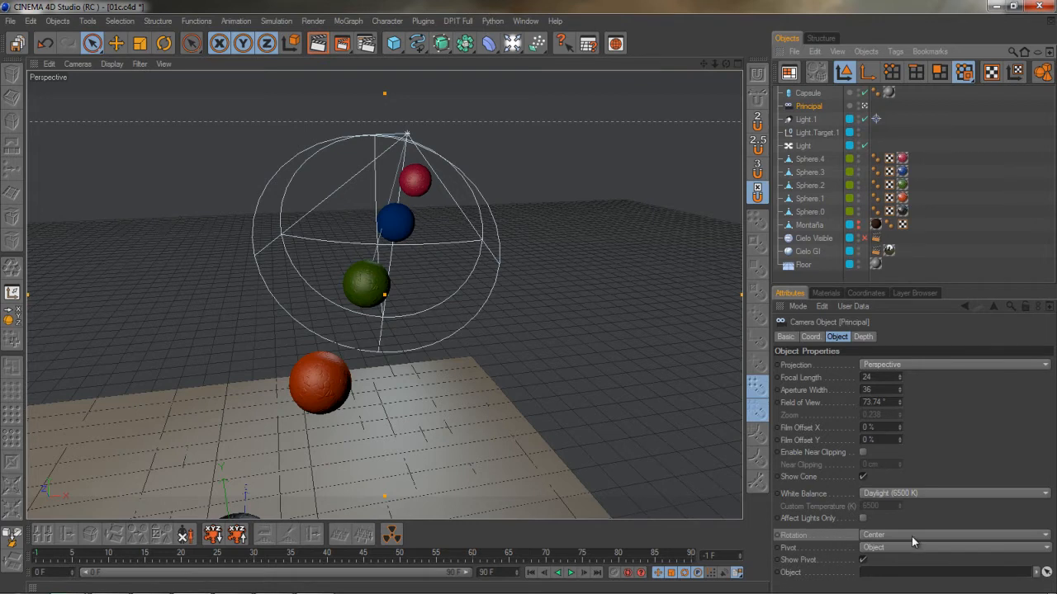
left_click(871, 548)
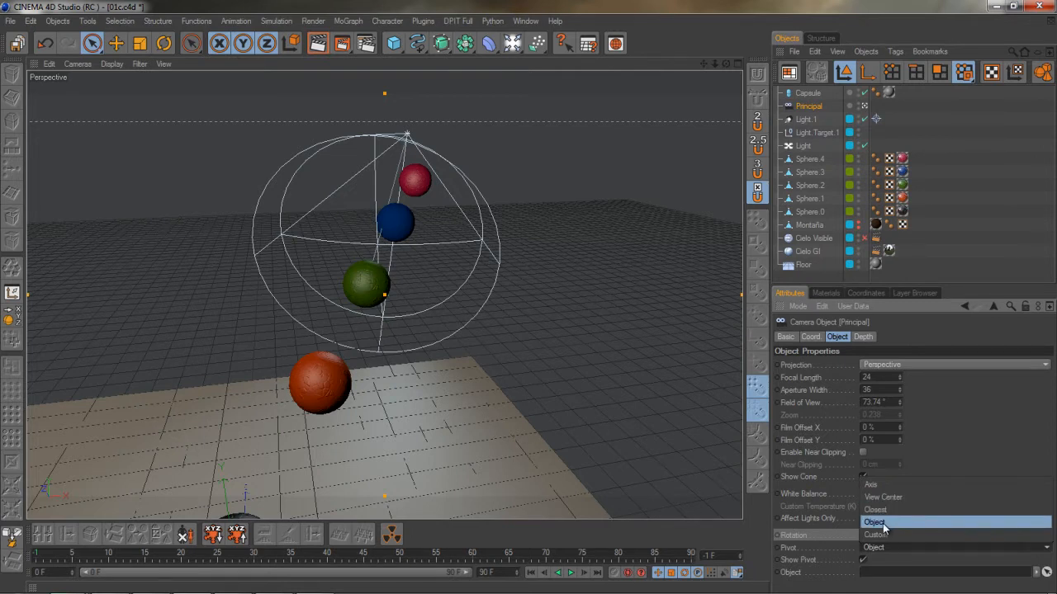
left_click(882, 531)
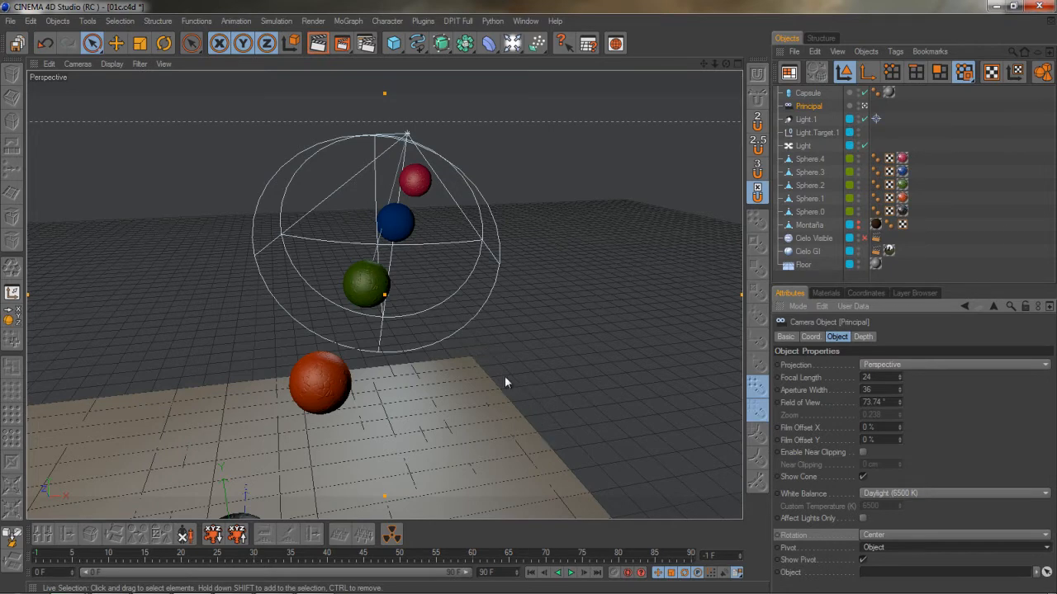
Pan and zoom the view with nothing selected to examine the pivot at the view center
middle_click_drag(562, 295, 488, 300, "alt")
left_click(929, 157)
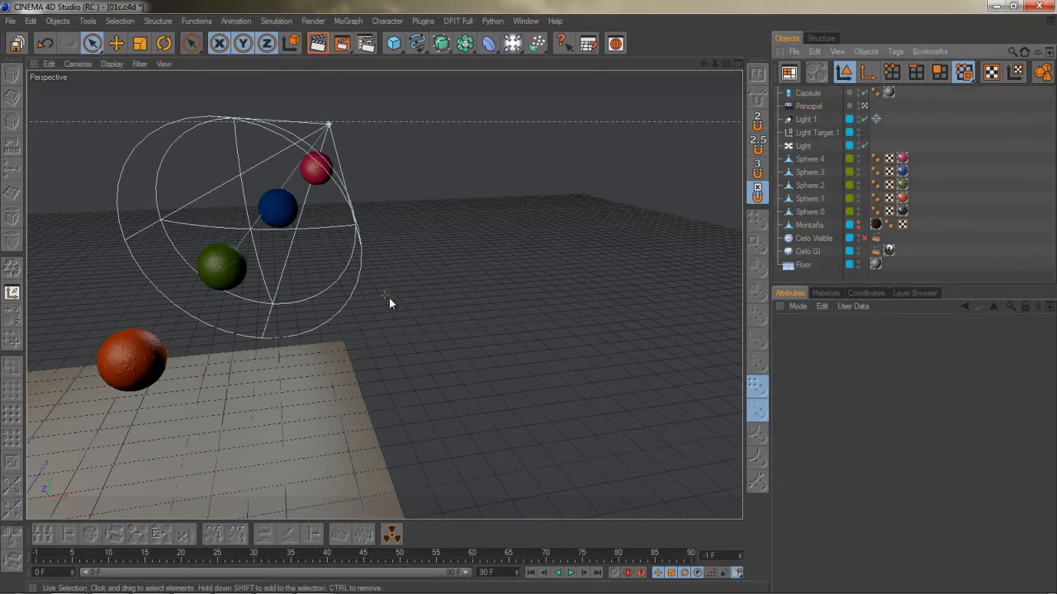
right_click_drag(433, 328, 525, 298, "alt")
Assign Sphere.4 as the Principal camera's pivot object under Center rotation and test orbiting the view
left_click(808, 106)
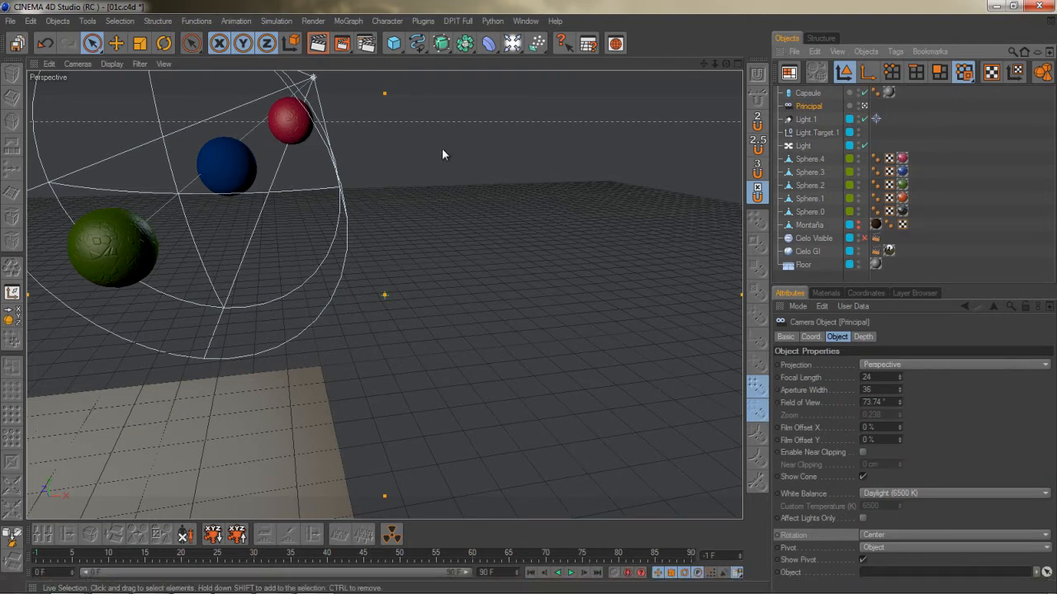
left_click(955, 132)
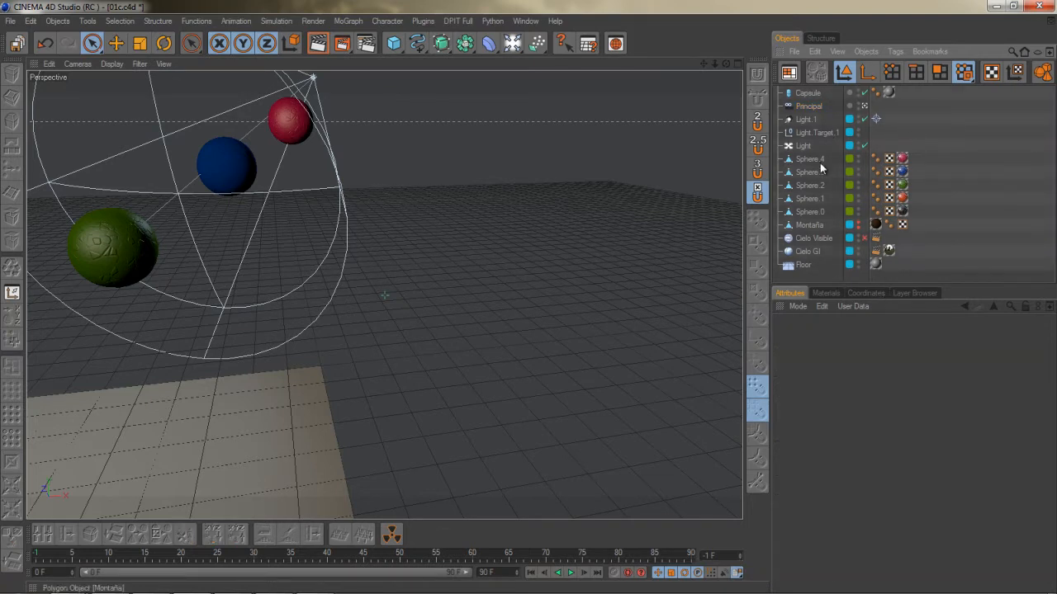
left_click(809, 108)
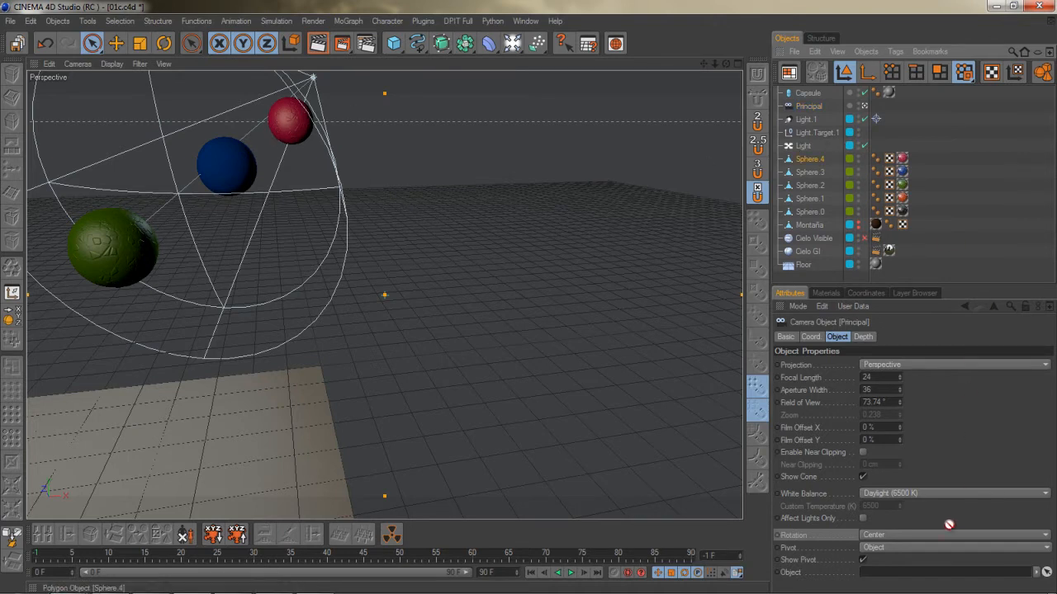
left_click_drag(948, 525, 915, 574)
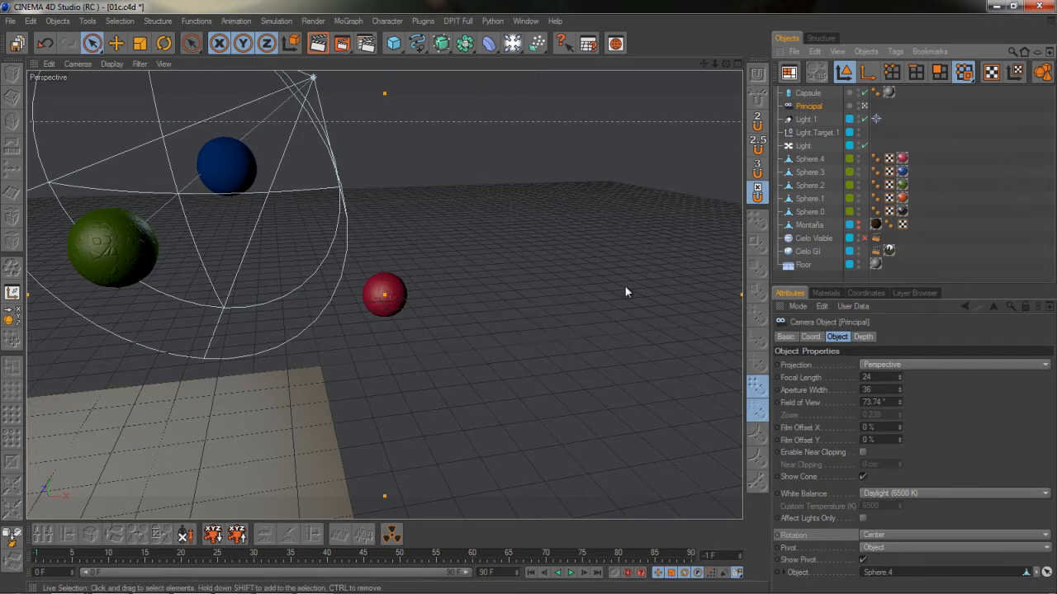
left_click_drag(544, 276, 529, 300, "alt")
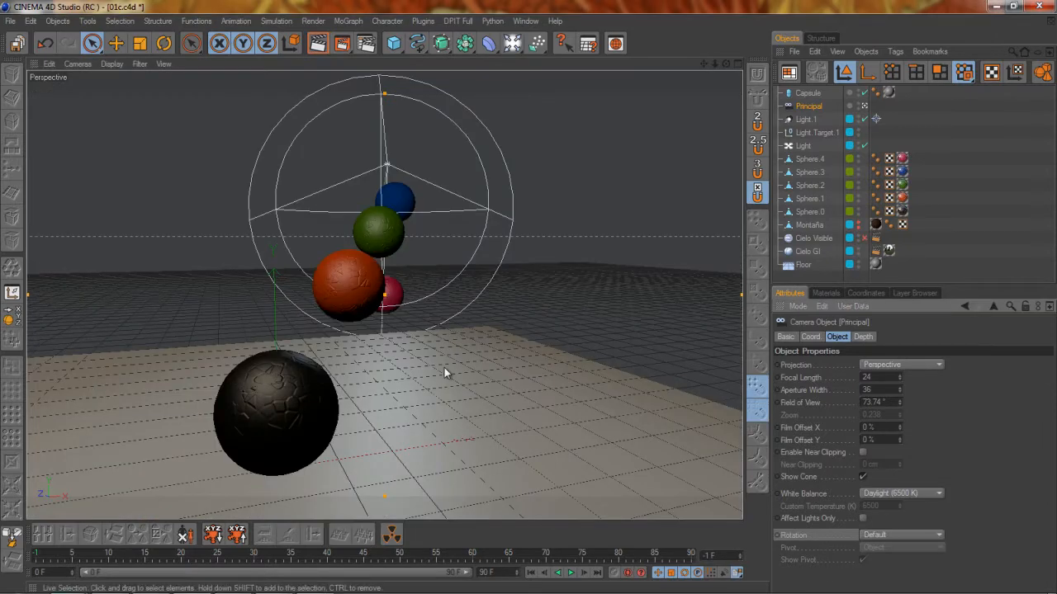
Select the green Sphere.2 and orbit the view to examine the camera's Default rotation
left_click_drag(444, 368, 533, 298, "alt")
left_click(447, 231)
left_click_drag(517, 339, 512, 299, "alt")
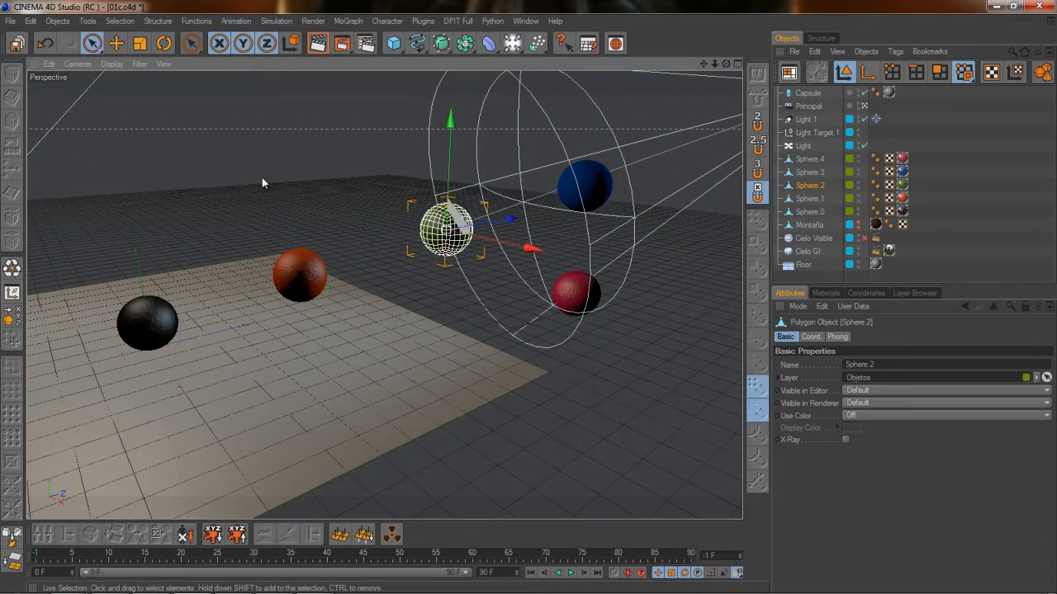
Undo the recent scene changes until Sphere.4 is back in its place in the row of spheres
left_click(50, 64)
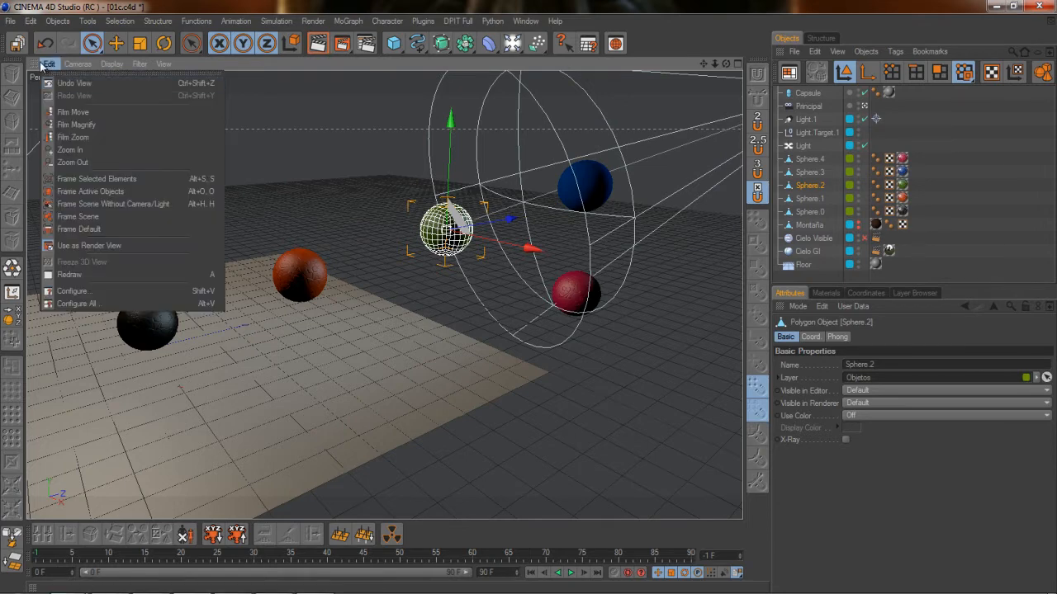
left_click(51, 66)
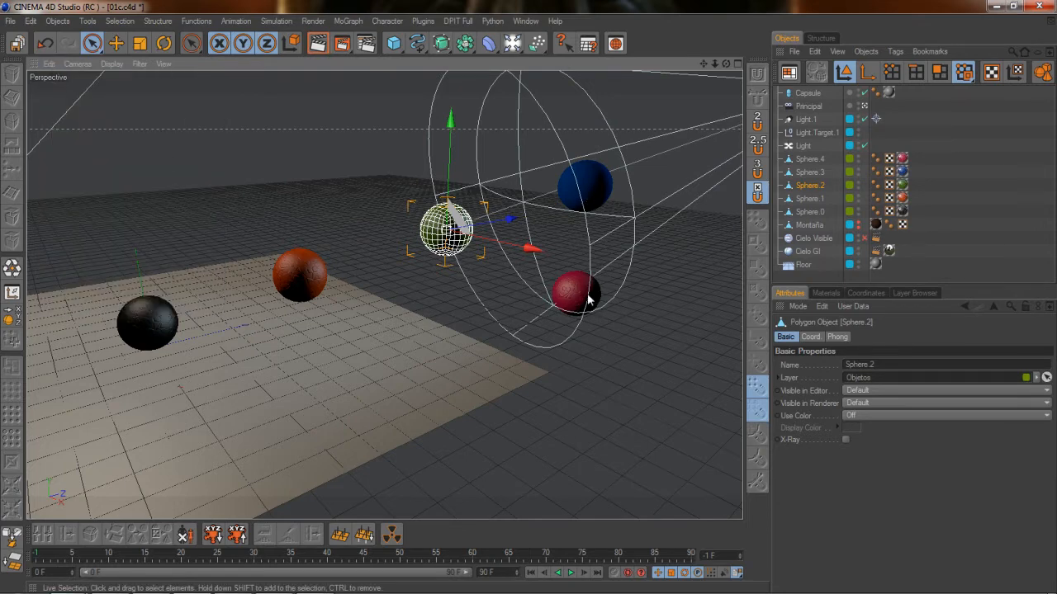
key("ctrl+z")
key("ctrl+z")
key("ctrl+z")
key("ctrl+z")
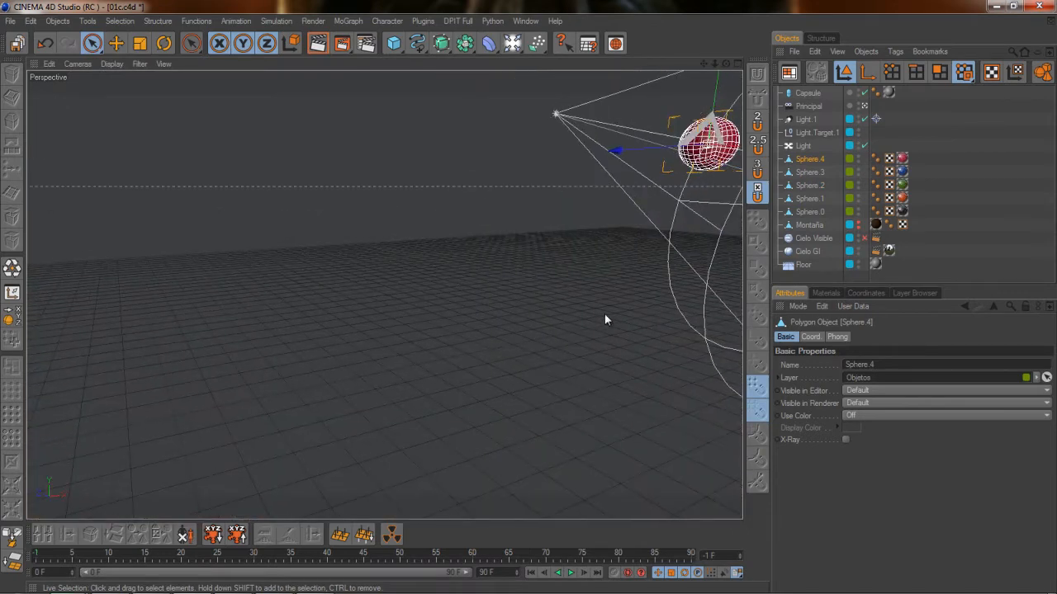
Orbit and zoom the view around the selected Sphere.4 to examine how the camera rotates about it
left_click_drag(250, 134, 530, 298, "alt")
right_click_drag(530, 298, 574, 288, "alt")
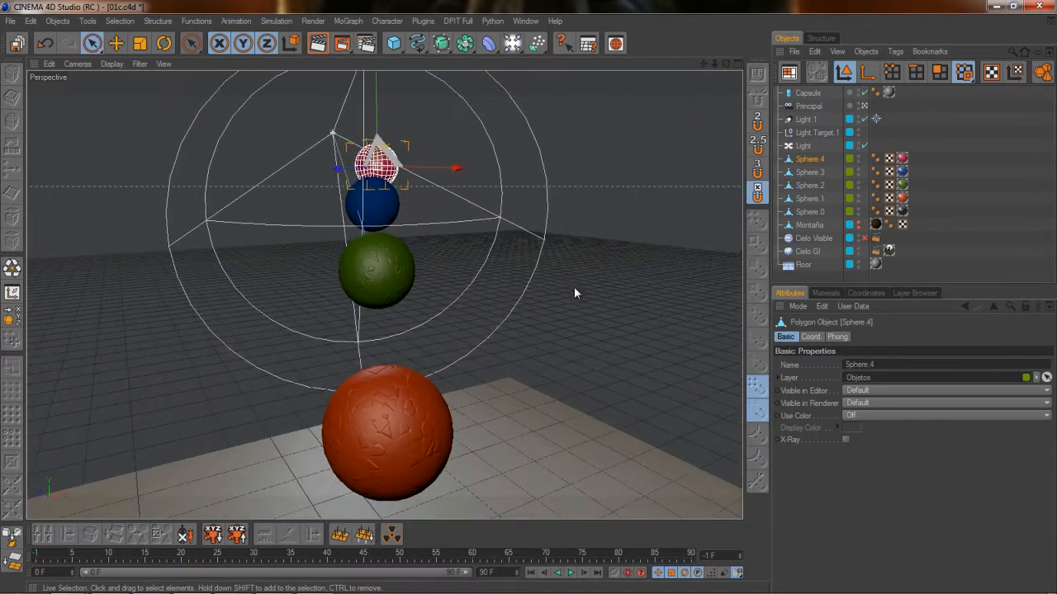
left_click_drag(574, 288, 530, 297, "alt")
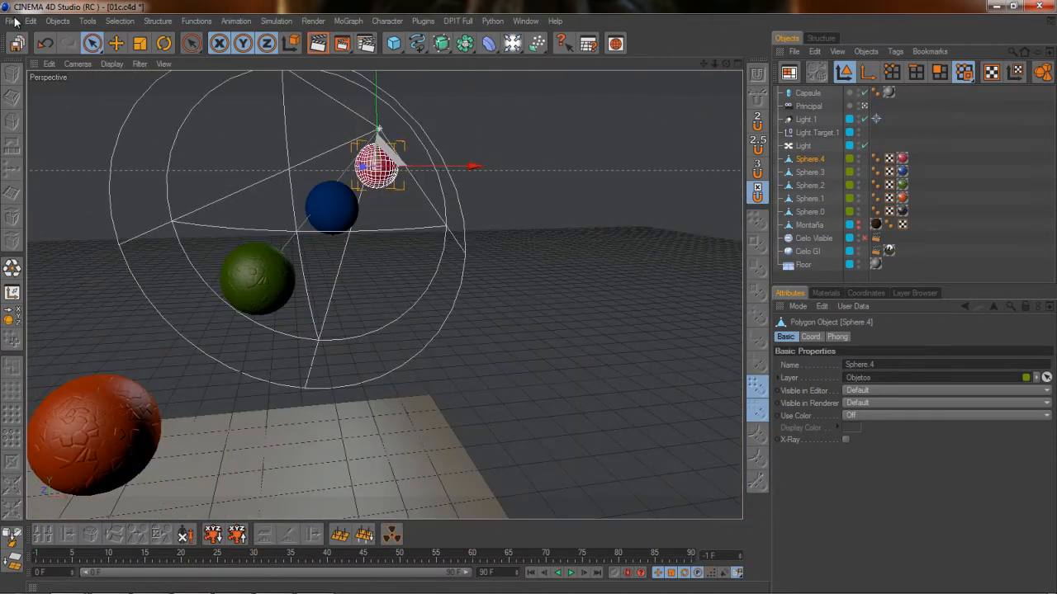
Discard all changes to the 01c.c4d project by closing it without saving
key("ctrl+F4")
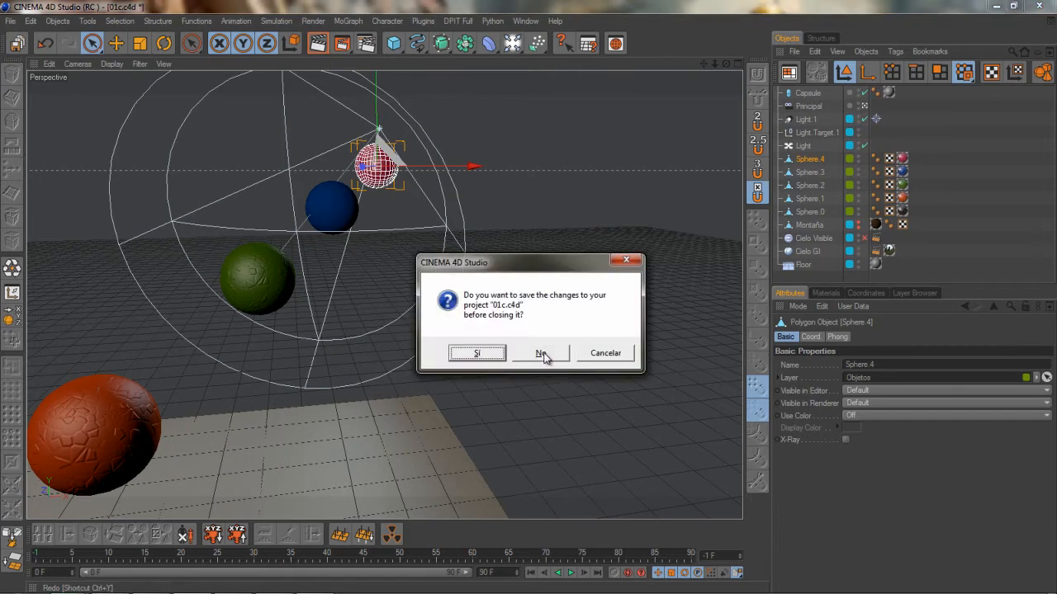
left_click(543, 354)
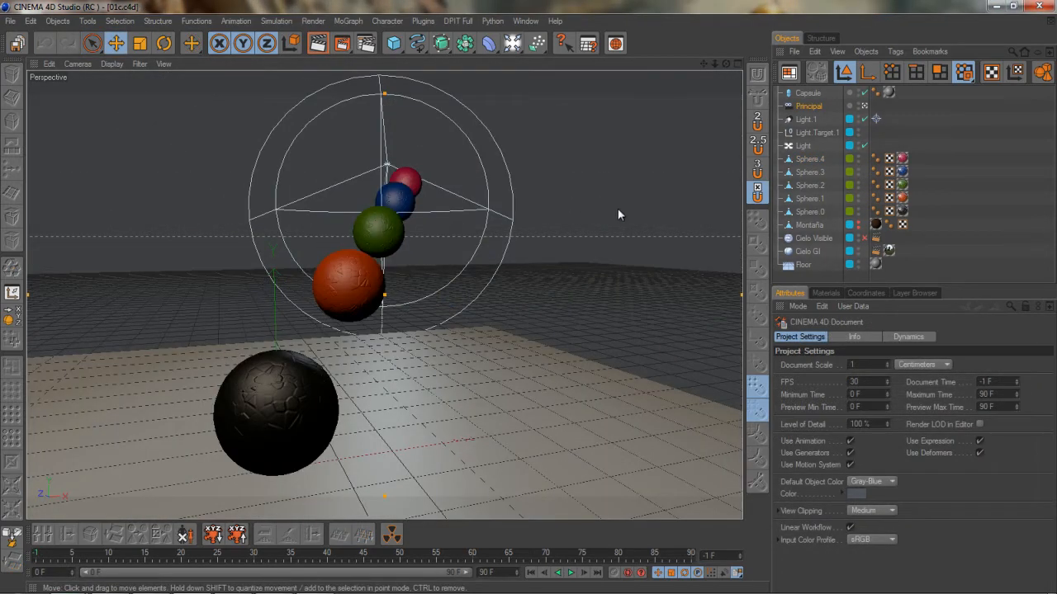
Set the rotation mode of the Principal camera to World
left_click(803, 106)
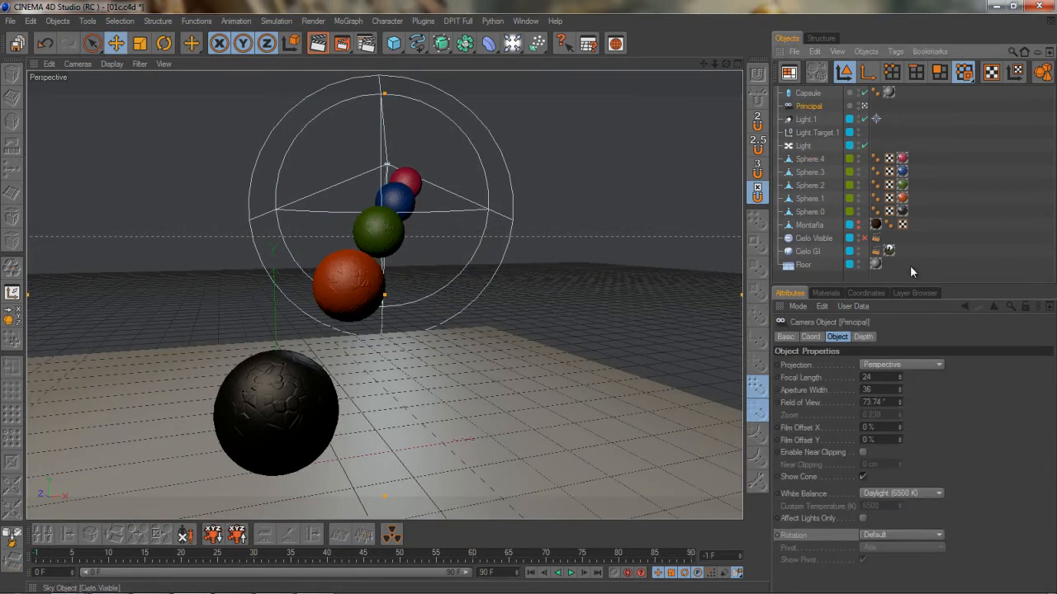
left_click(899, 533)
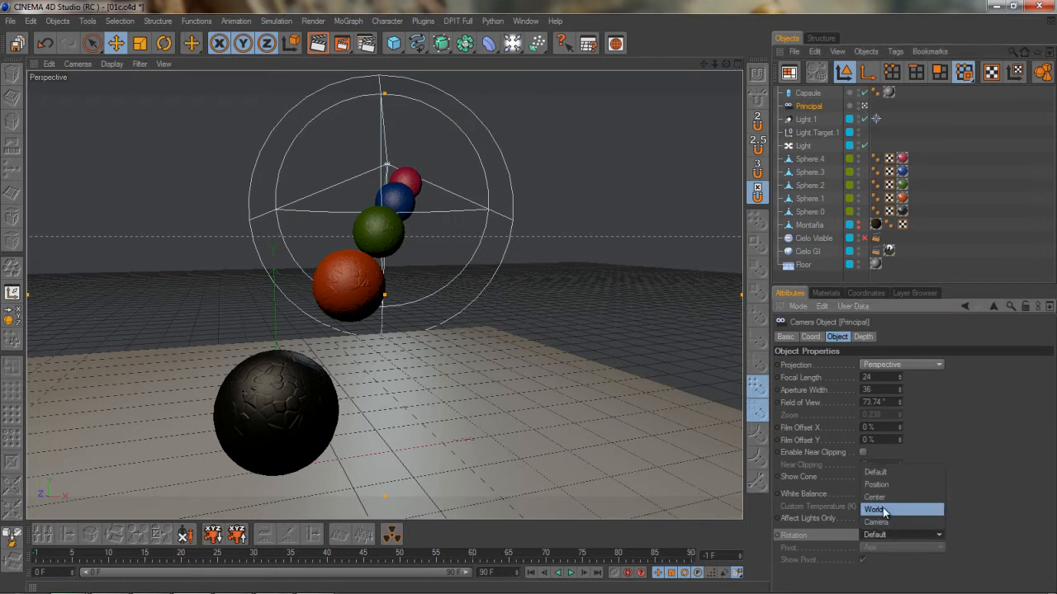
left_click(882, 509)
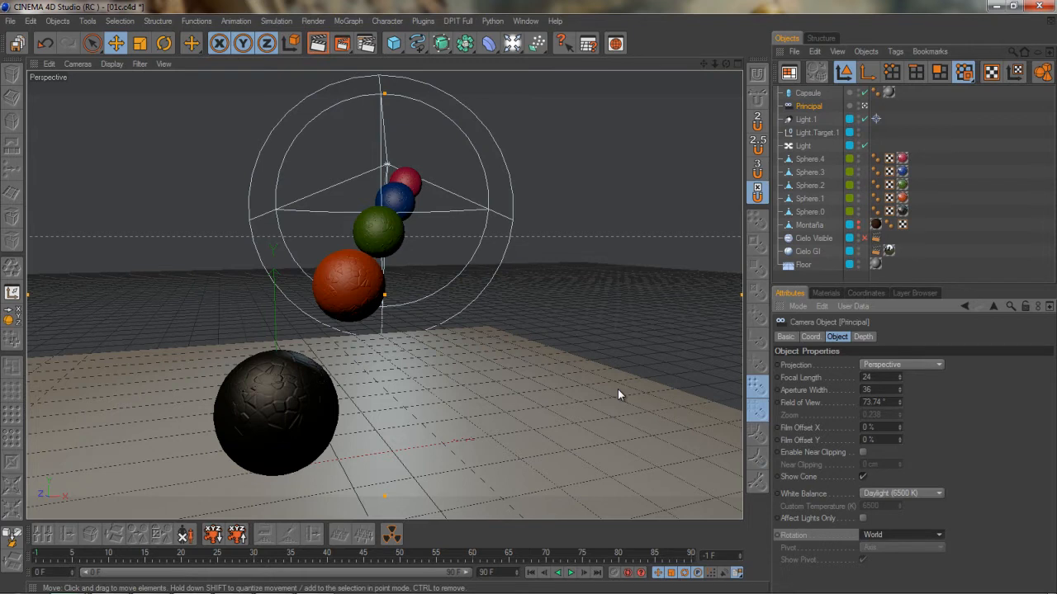
Hide the black Sphere.0 in the editor, disable the Capsule, and orbit the view to examine the World rotation
left_click(859, 208)
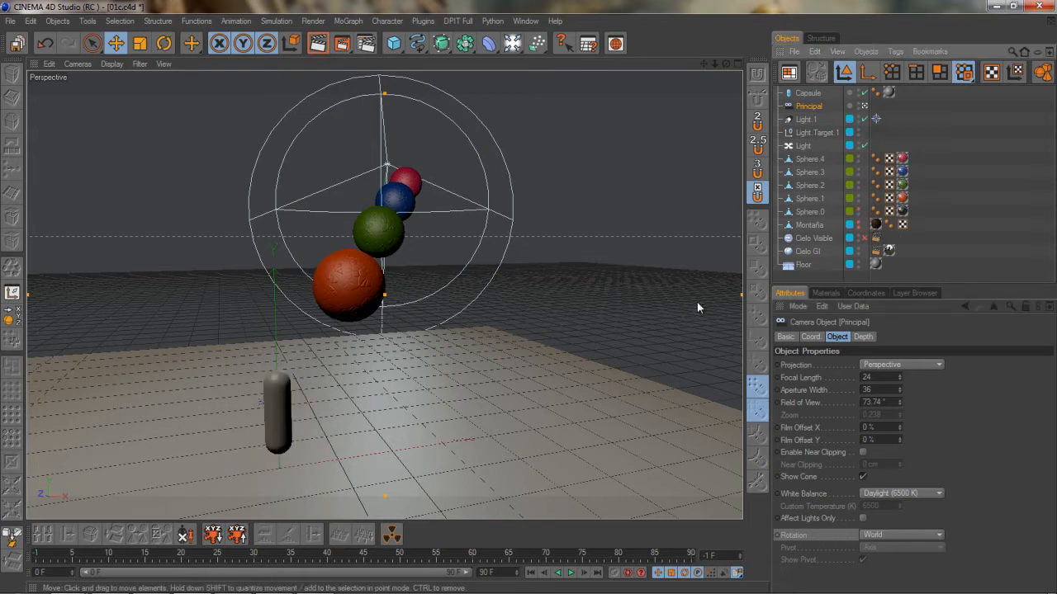
left_click(864, 93)
middle_click_drag(370, 425, 383, 424, "alt")
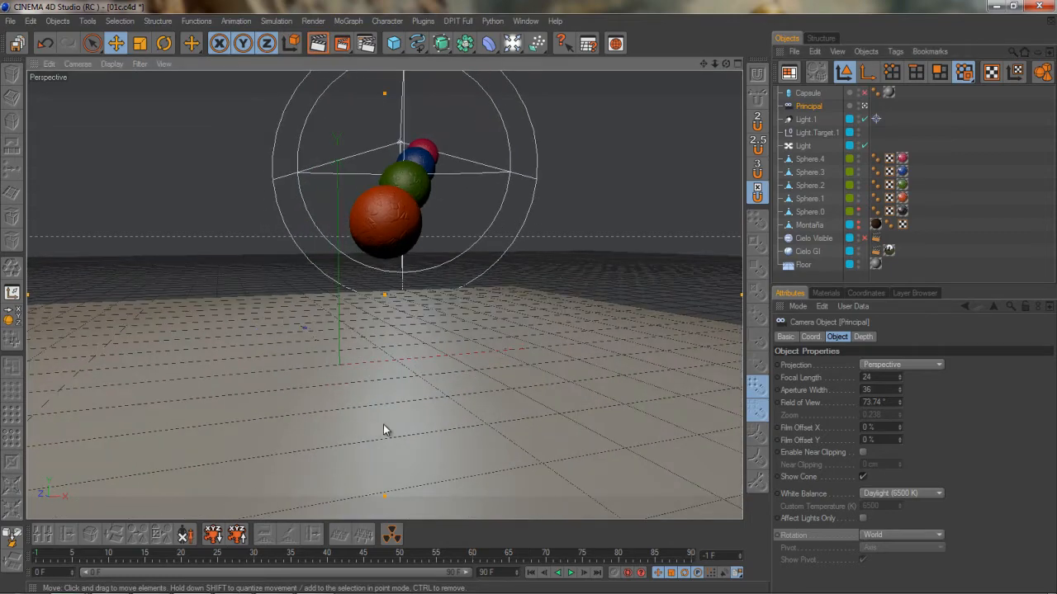
left_click_drag(383, 424, 533, 300, "alt")
Select Sphere.2 and Sphere.3 in turn and orbit the view to check whether the selection affects the World rotation
left_click(446, 145)
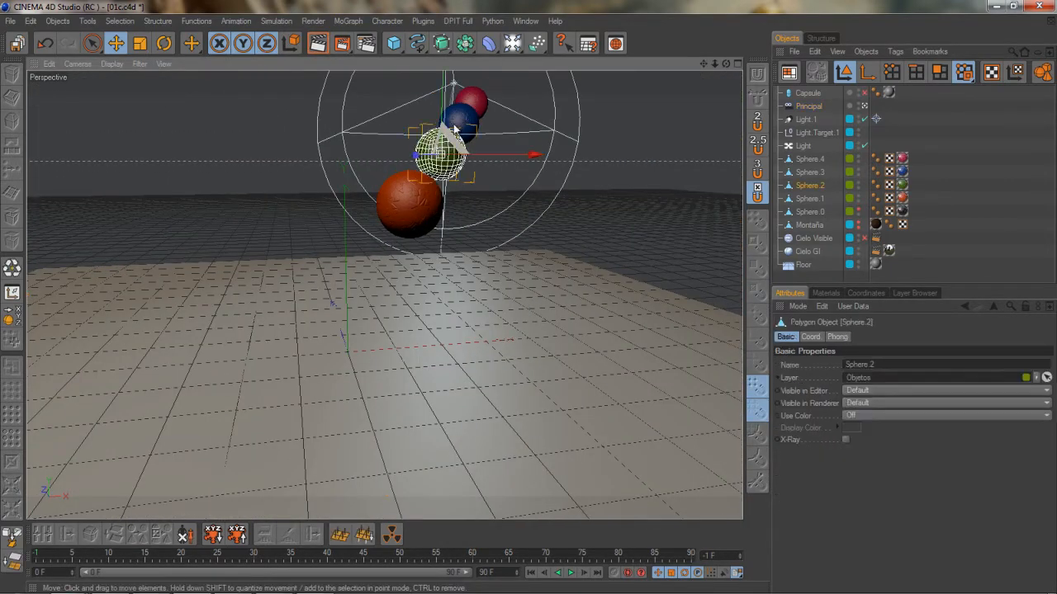
left_click(468, 121)
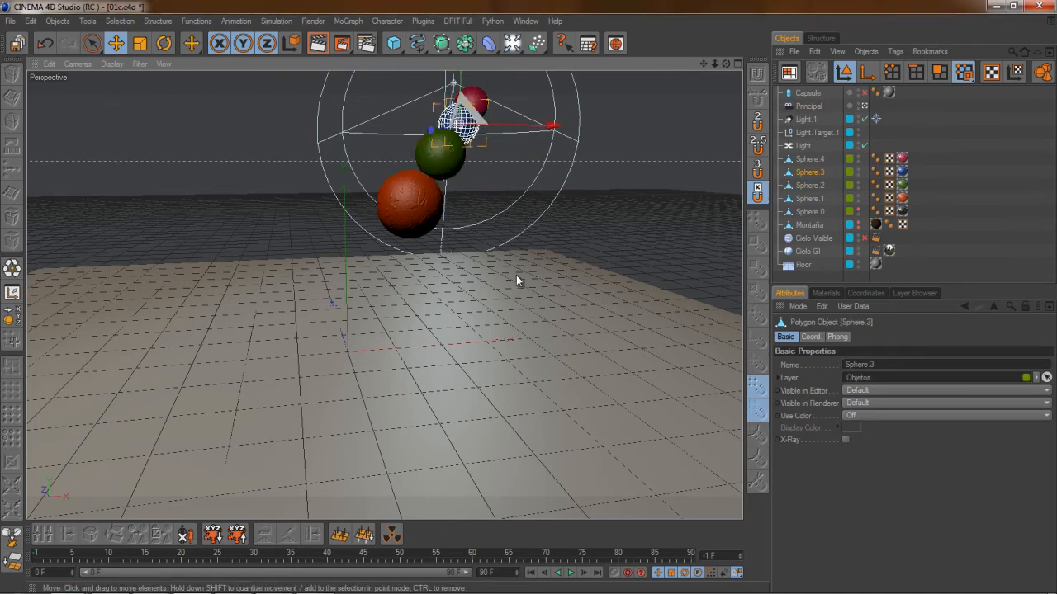
left_click_drag(532, 297, 313, 357, "alt")
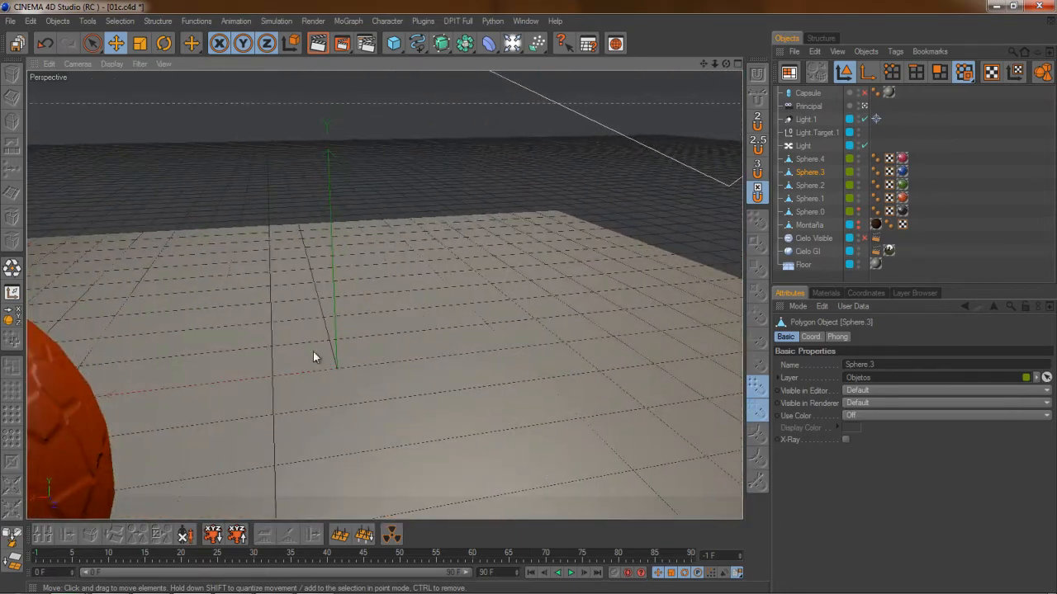
left_click_drag(283, 393, 490, 333, "alt")
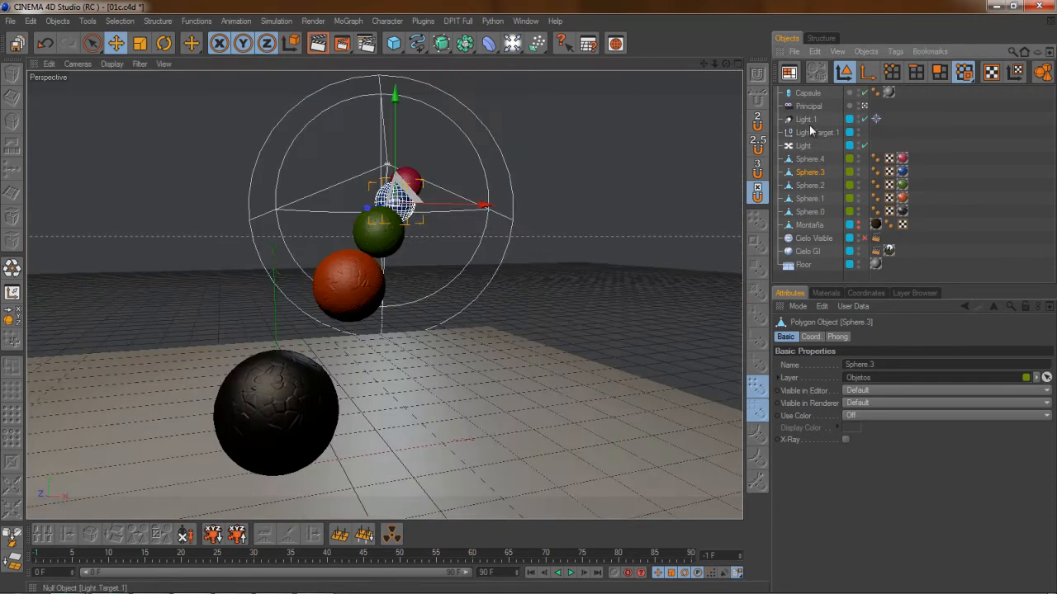
Switch the Principal camera's rotation mode to Camera
left_click(809, 107)
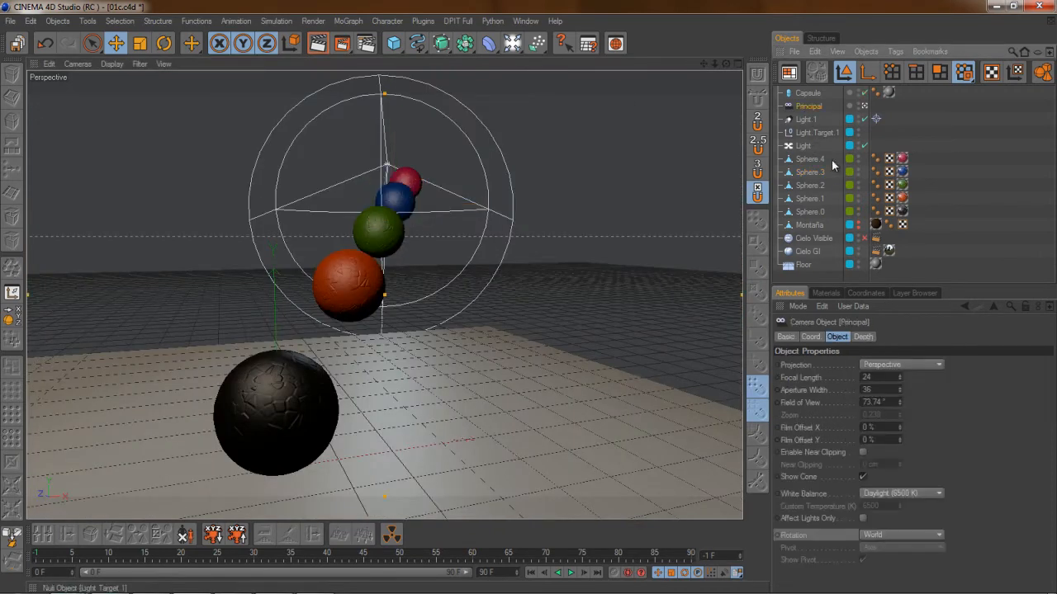
left_click(895, 535)
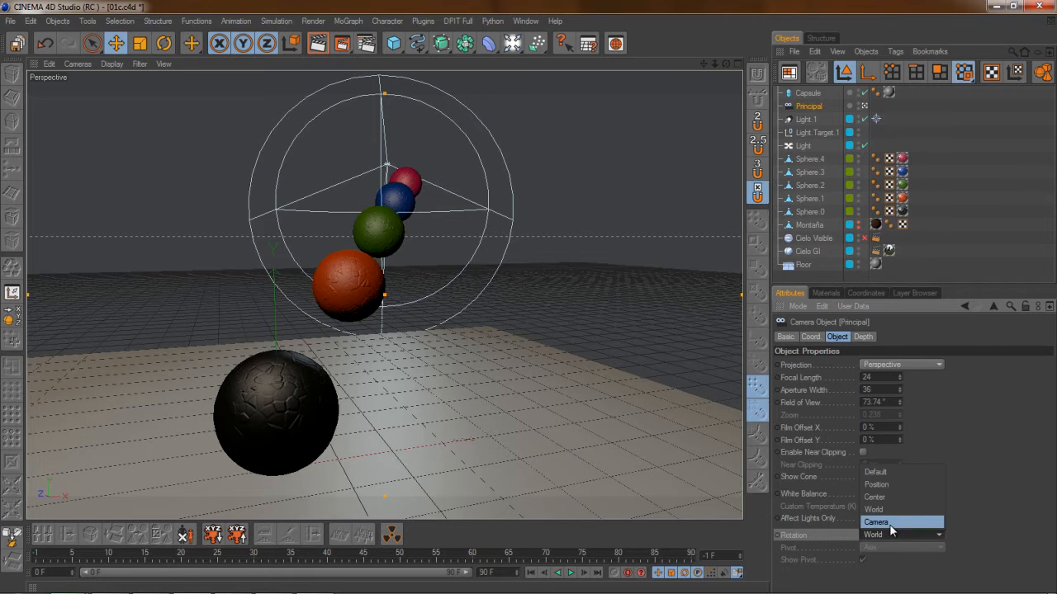
left_click(891, 523)
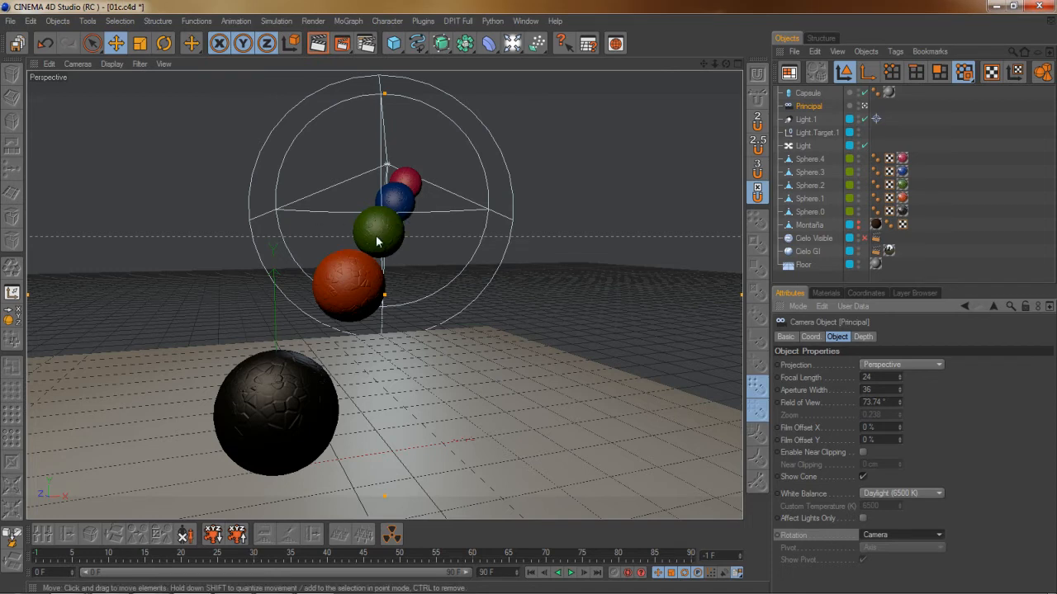
Select the pink Sphere.4, orbit to examine the Camera rotation mode, and undo the view change
left_click(406, 183)
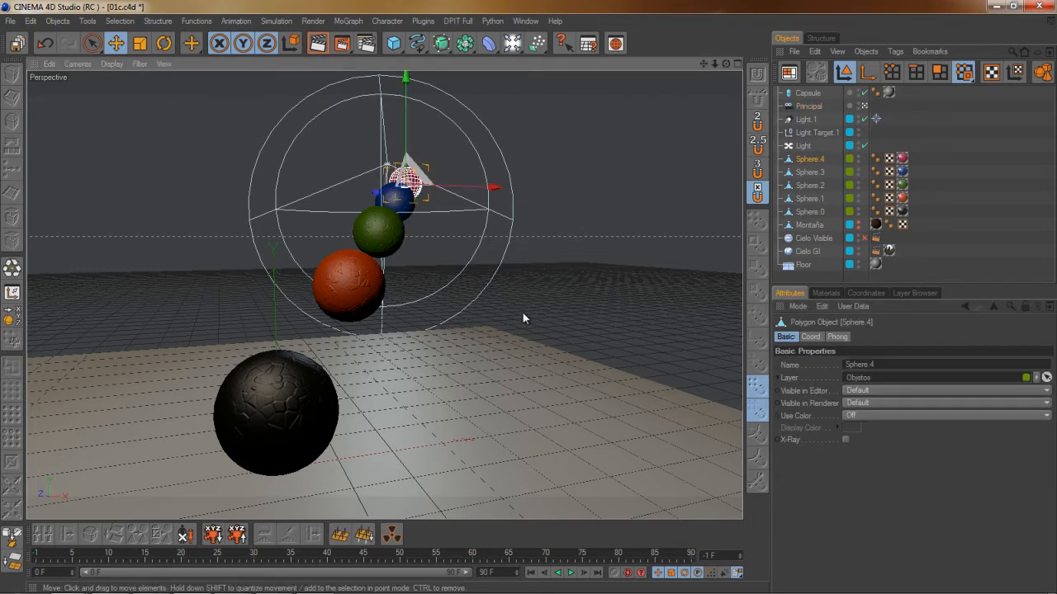
mouse_move(529, 307)
left_mouse_down("alt")
mouse_move(558, 296)
mouse_move(529, 296)
left_mouse_up("alt")
key("ctrl+shift+z")
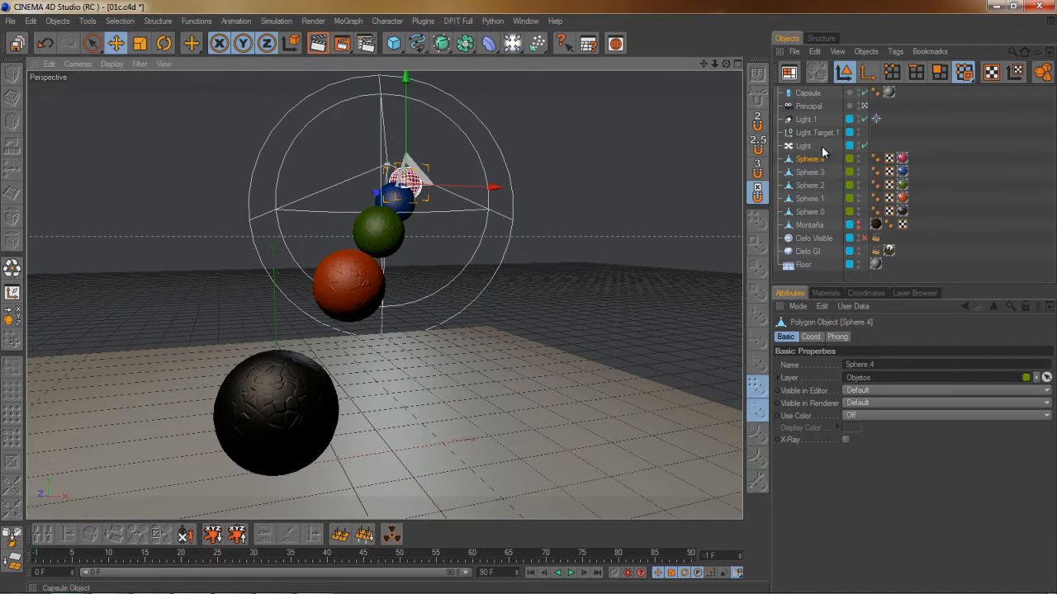
Select the Principal camera and open its depth of field settings
left_click(812, 107)
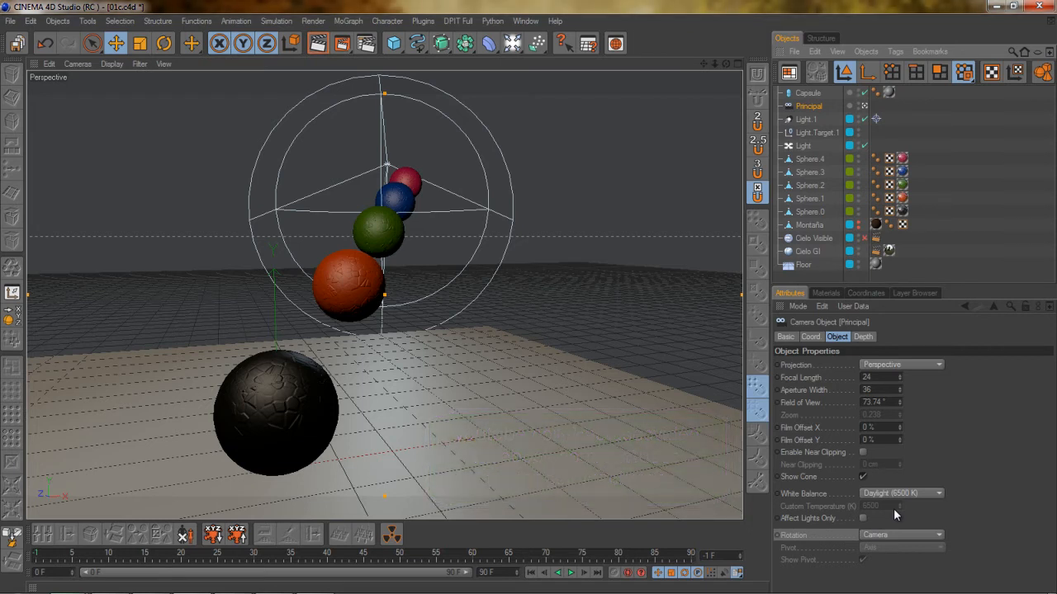
left_click(864, 337)
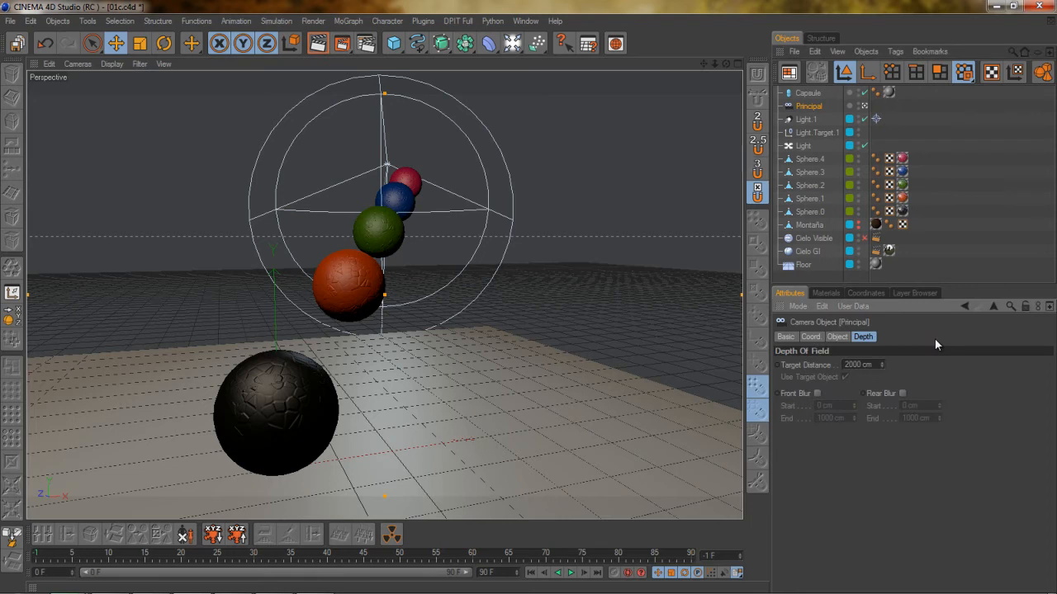